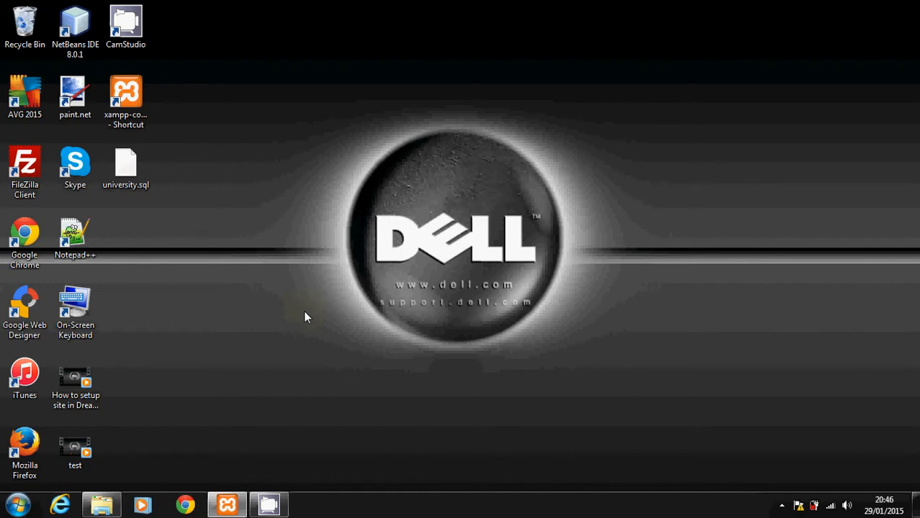
- Switch to the XAMPP Control Panel and start the Apache and MySQL modules
click(227, 505)
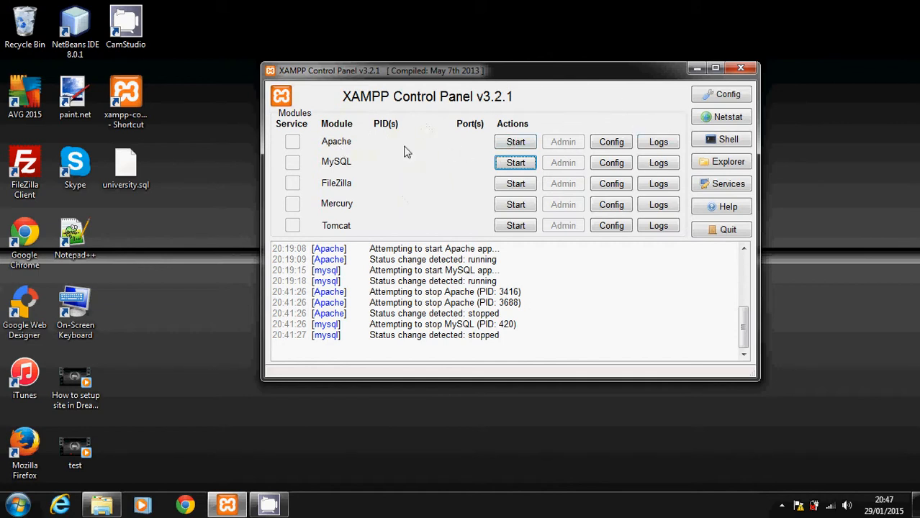
click(514, 142)
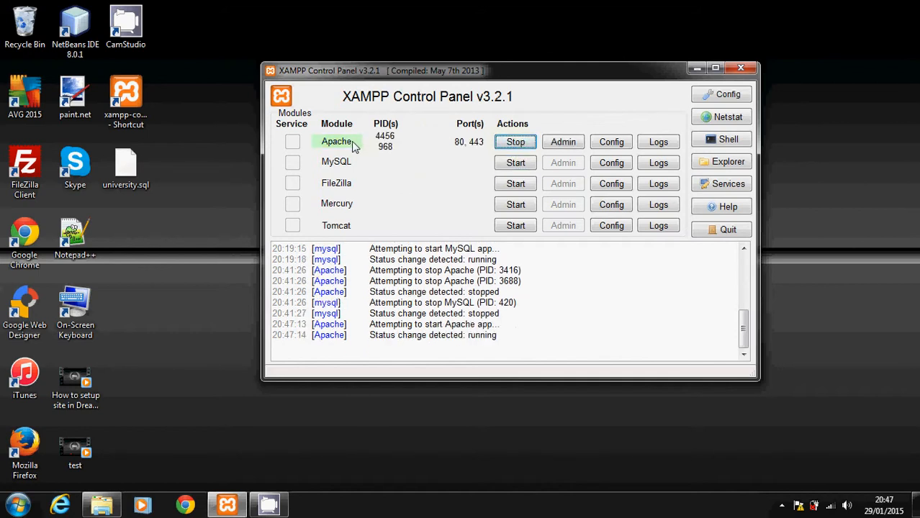
click(515, 164)
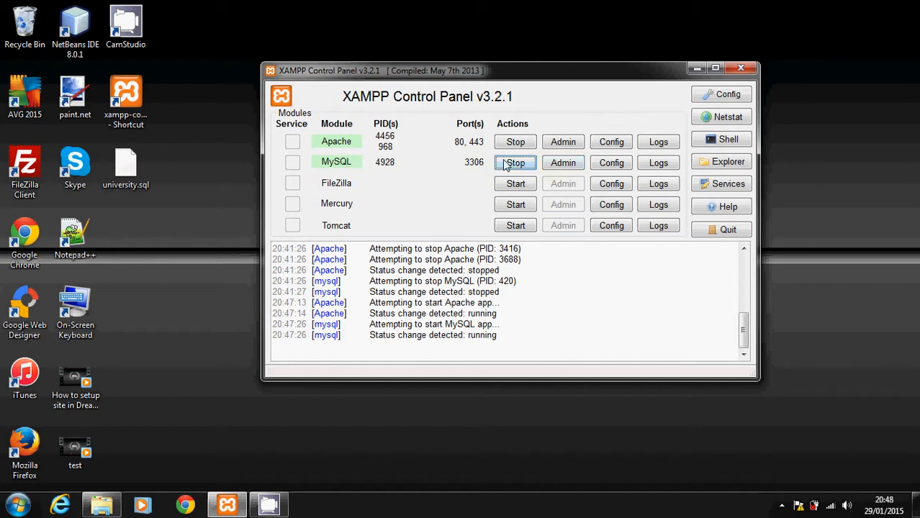
- Open phpMyAdmin for the MySQL module and examine the rows and structure of the university database's staff table
click(556, 164)
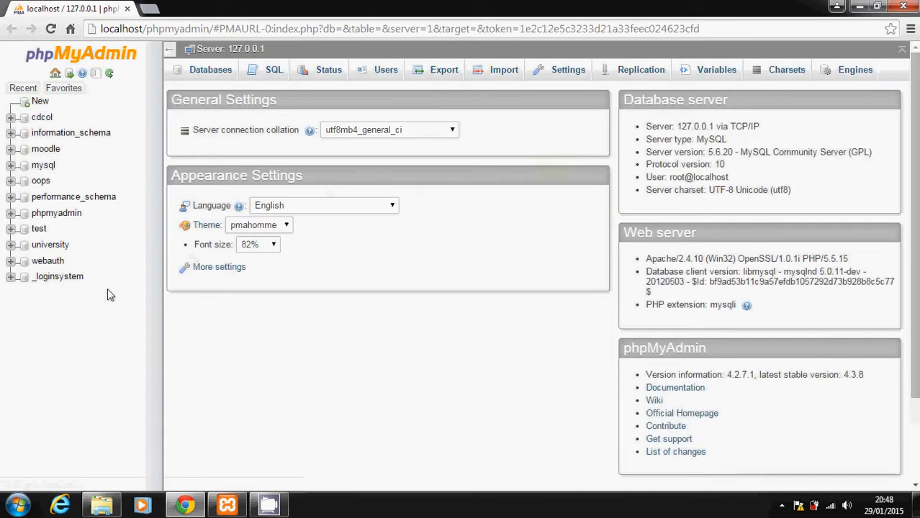
click(11, 245)
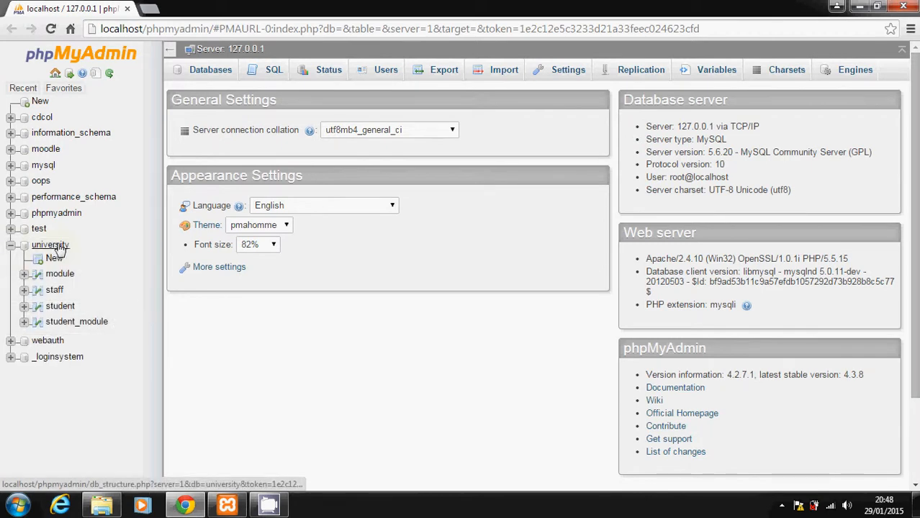
click(54, 291)
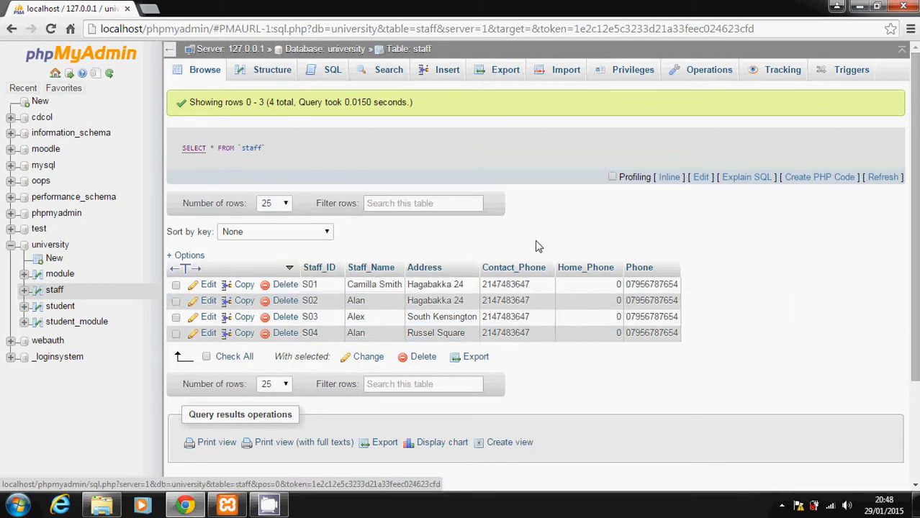
click(260, 75)
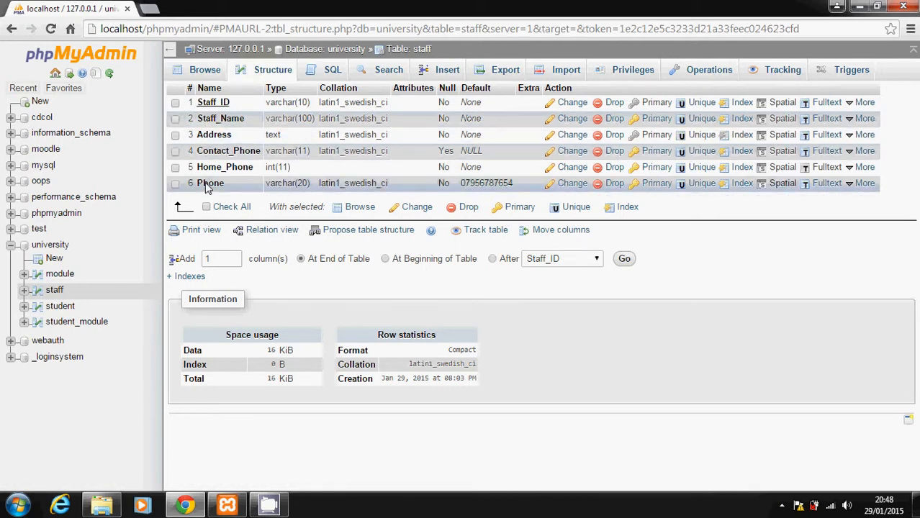
- Minimize the browser and XAMPP windows and open the C:\xampp\htdocs folder in Windows Explorer
click(859, 7)
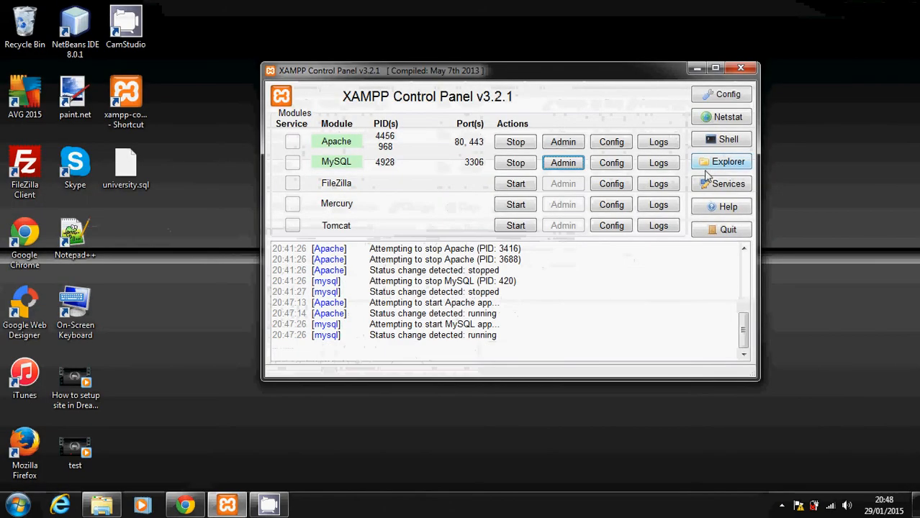
click(695, 68)
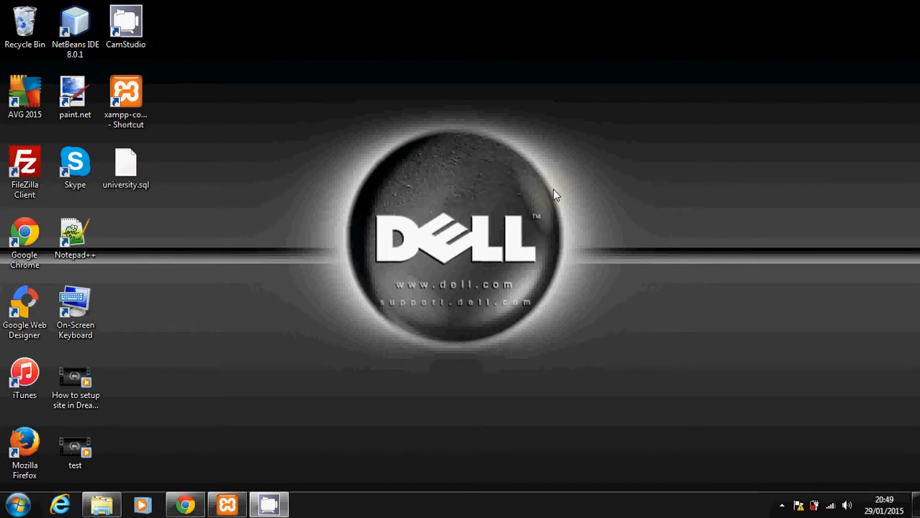
click(102, 505)
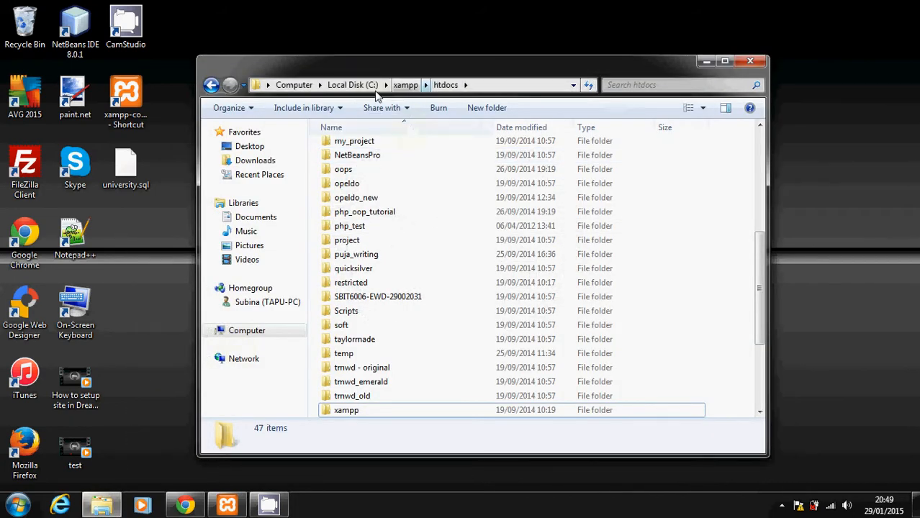
click(345, 85)
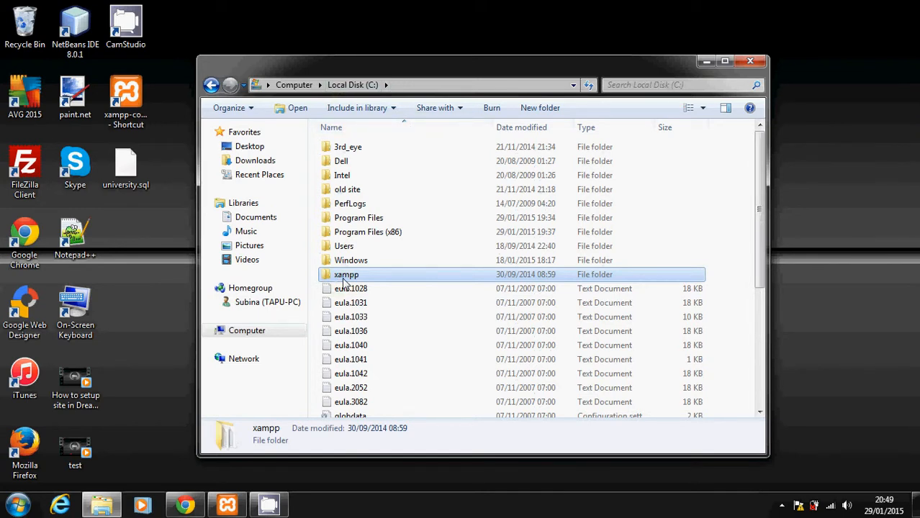
double_click(344, 281)
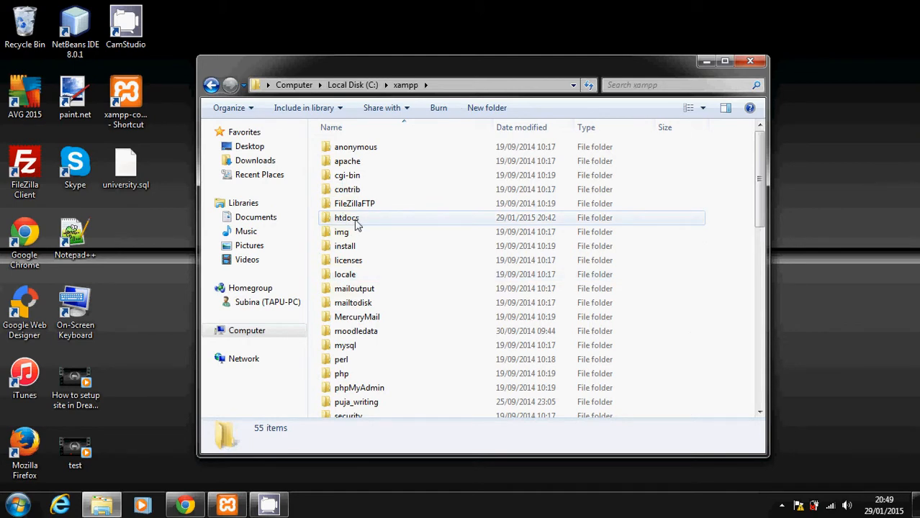
mouse_move(356, 225)
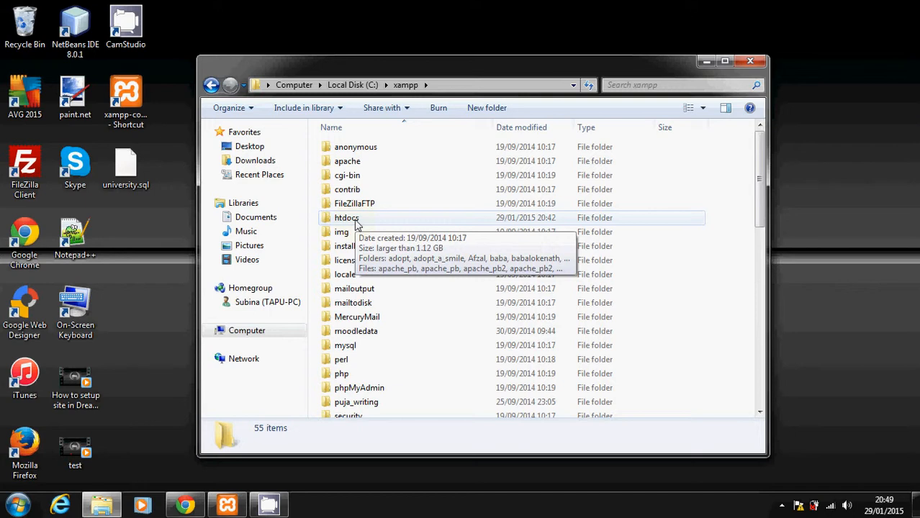
double_click(347, 218)
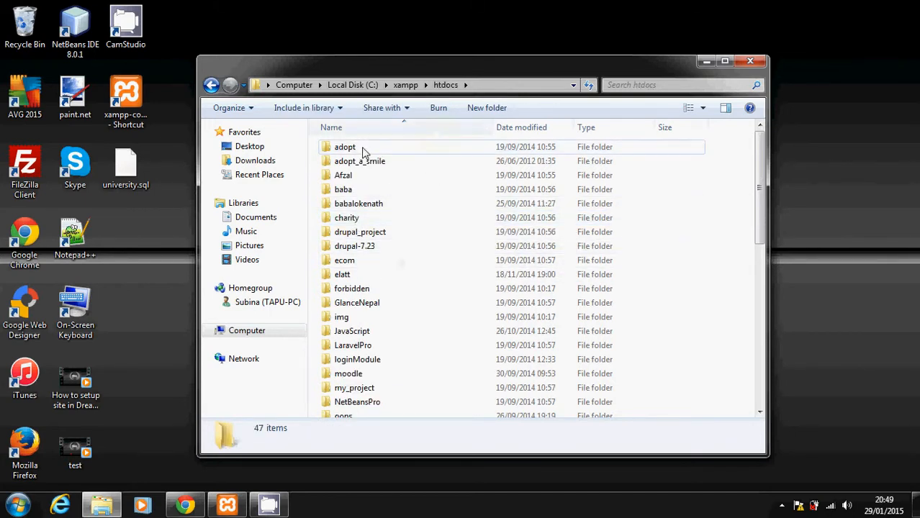
- Create a folder named university inside htdocs and open it
click(476, 114)
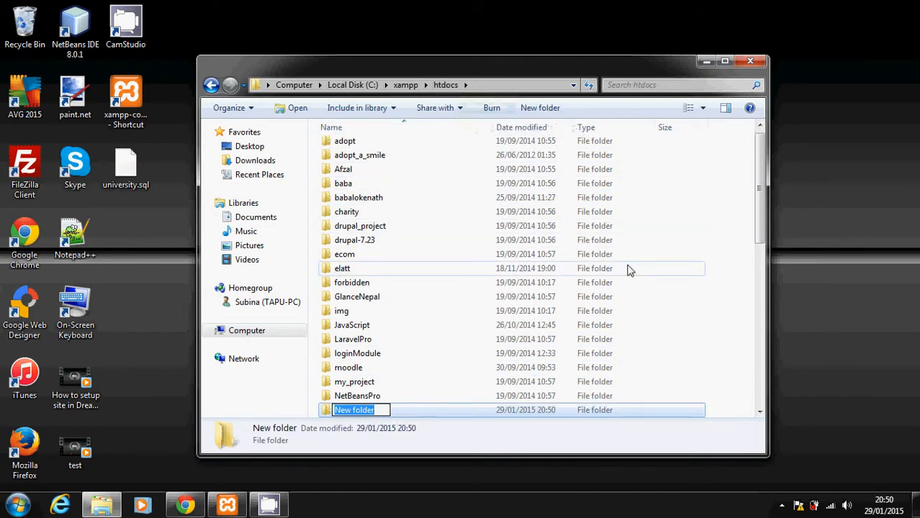
text(university)
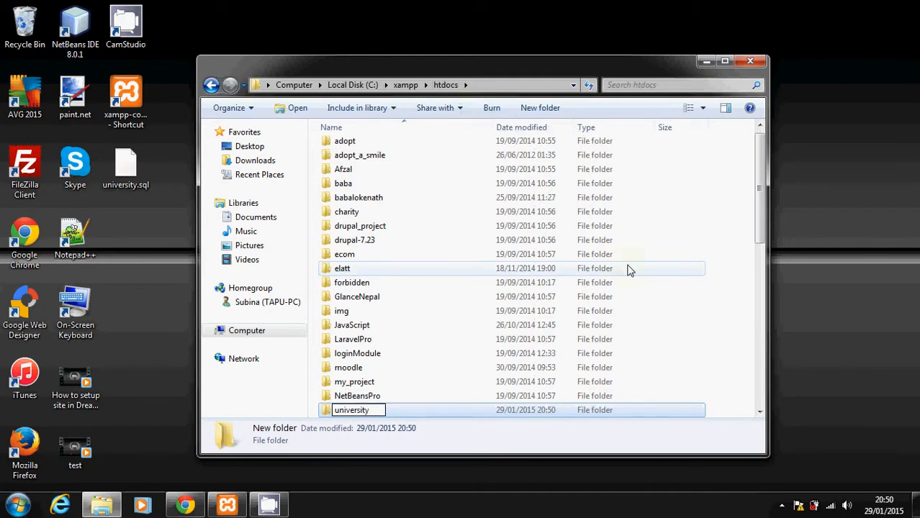
key(Return)
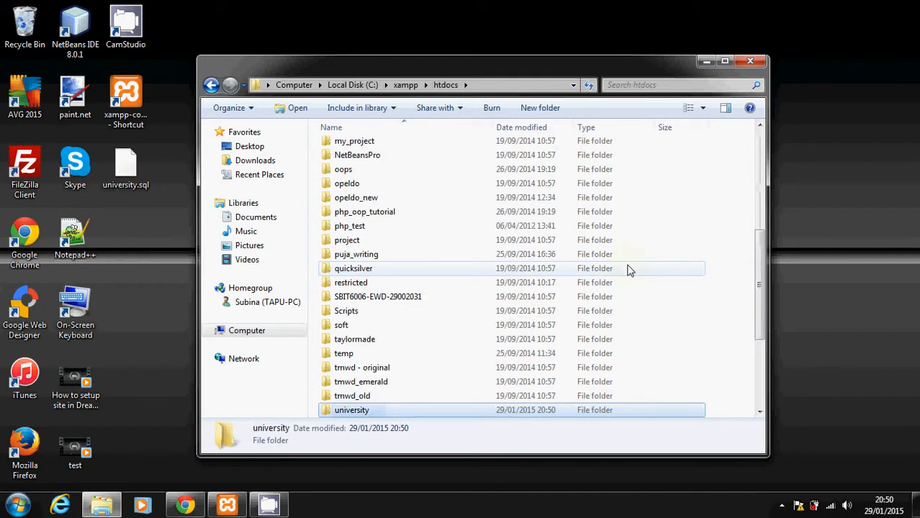
double_click(355, 412)
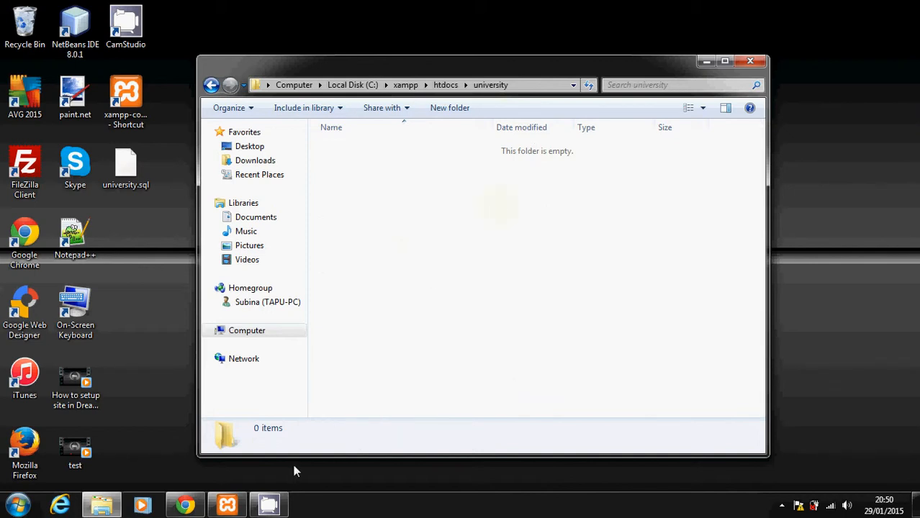
- Review the module status in the XAMPP Control Panel and the staff table's structure in phpMyAdmin, then minimize both windows
click(243, 501)
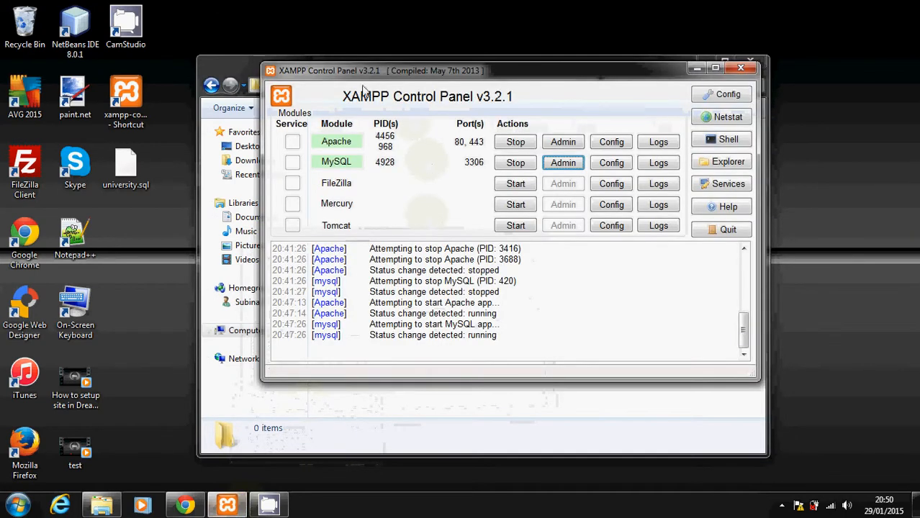
click(560, 164)
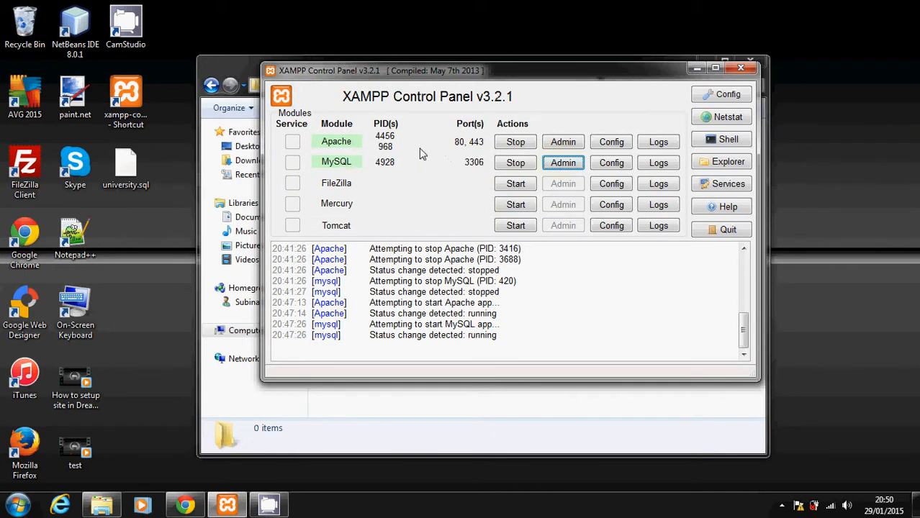
click(187, 512)
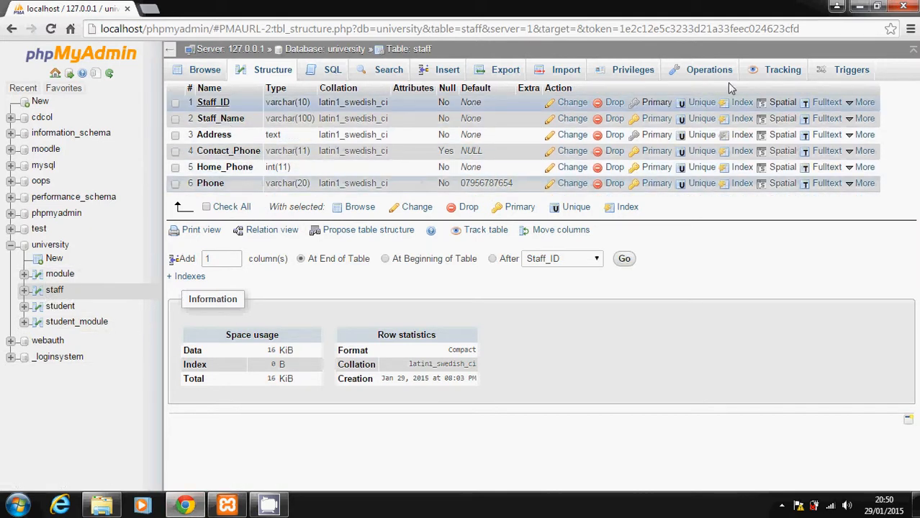
click(858, 6)
click(696, 69)
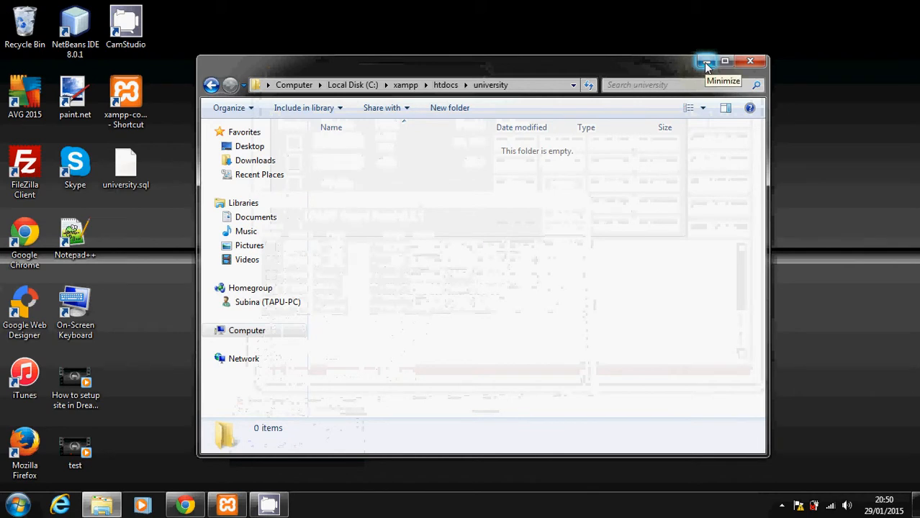
- Minimize the folder window, launch Adobe Dreamweaver CS6, and move the floating Files panel off the welcome screen
click(705, 63)
click(17, 505)
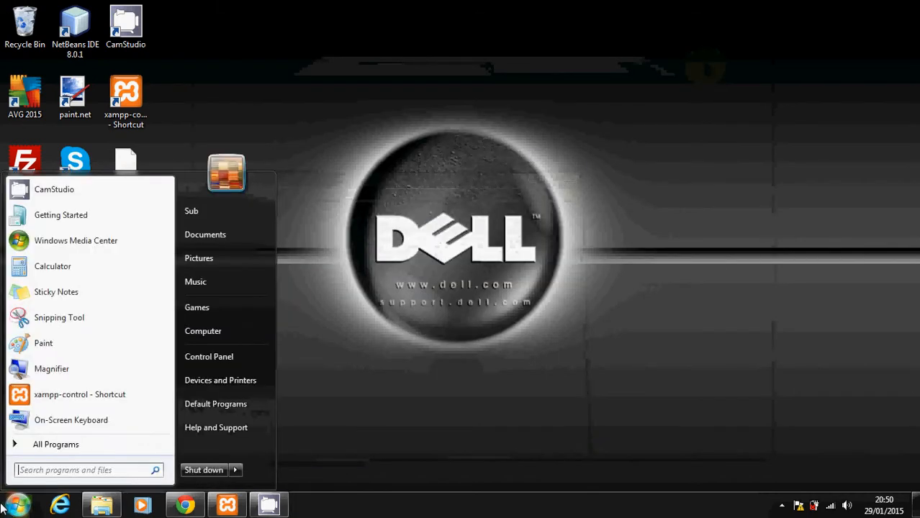
click(47, 449)
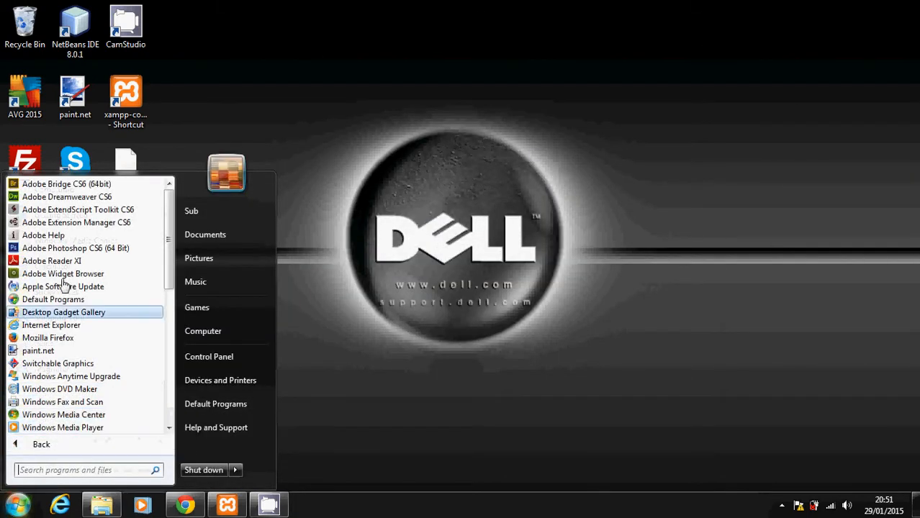
click(75, 201)
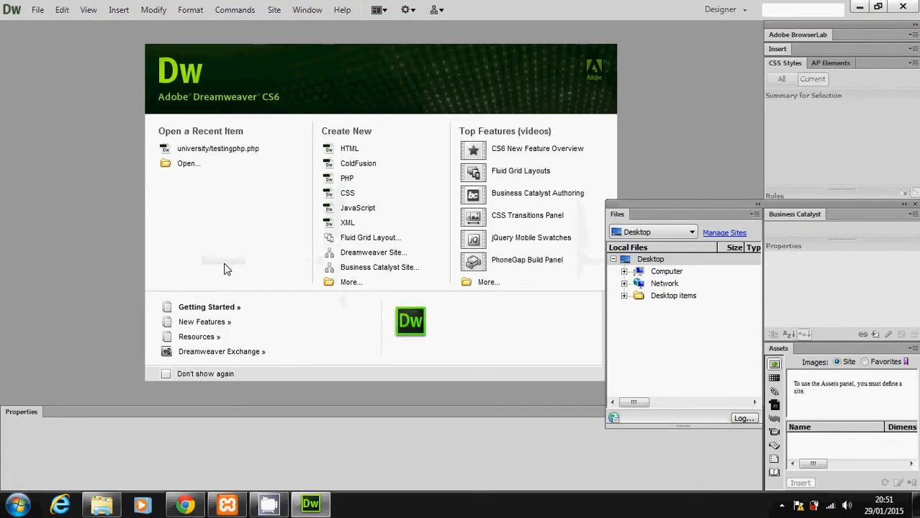
drag(703, 214, 845, 271)
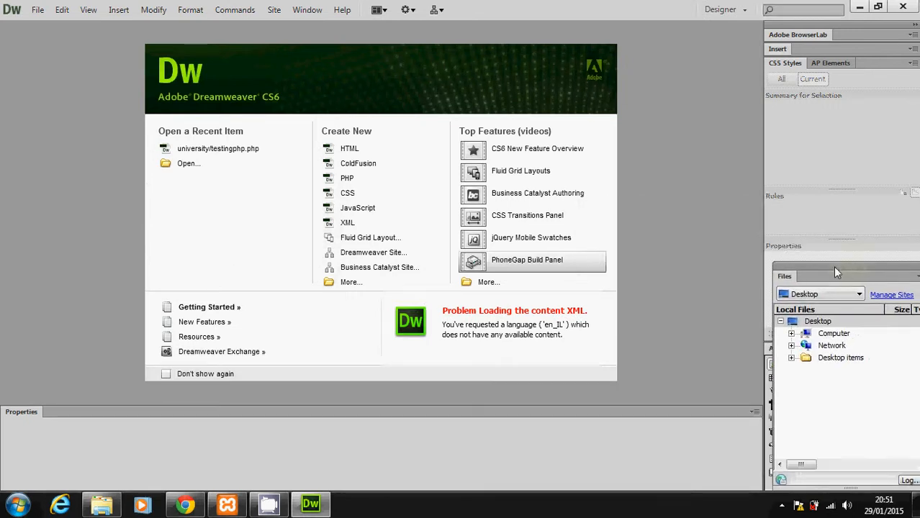
- Start a new Dreamweaver site definition and name the site university
click(274, 11)
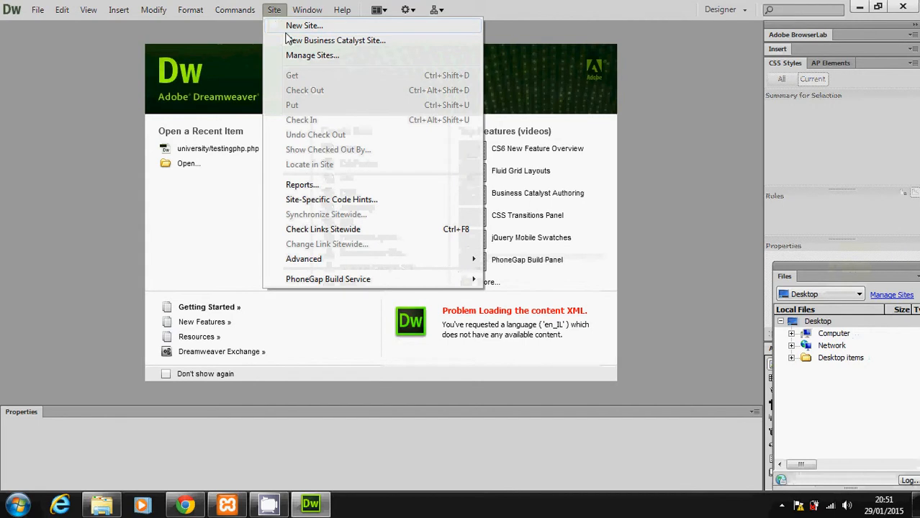
click(292, 26)
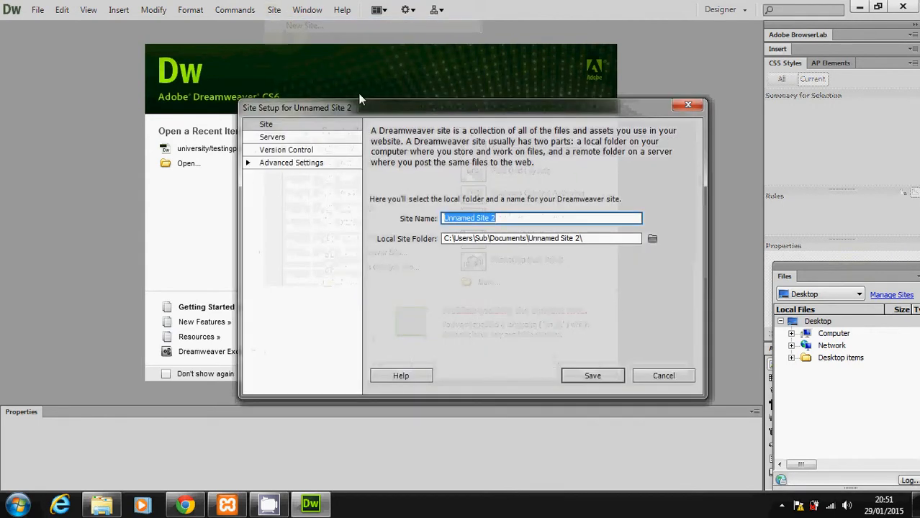
click(263, 121)
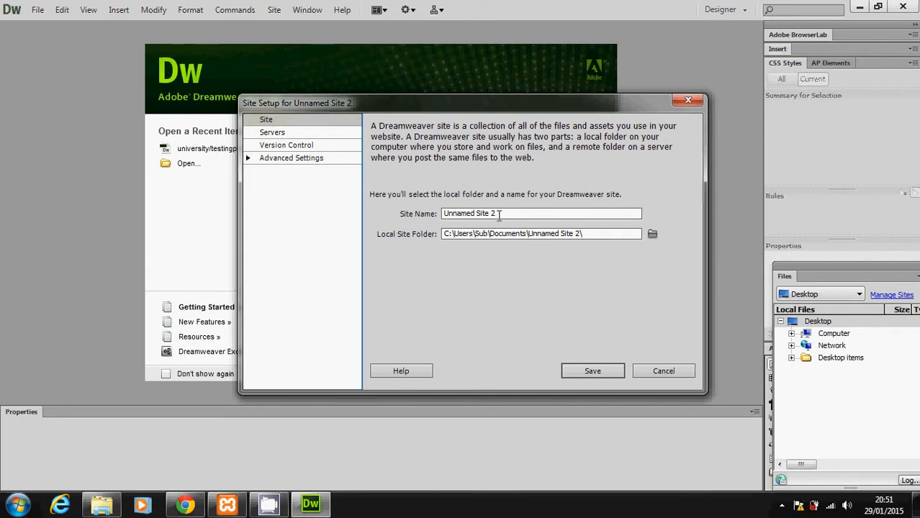
drag(499, 216, 193, 213)
text(university)
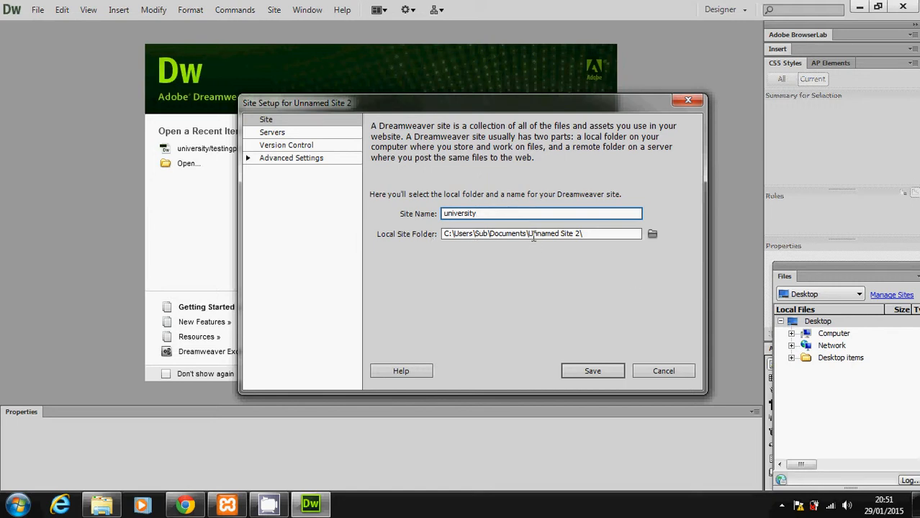
- Set the local site folder to the university folder in C:\xampp\htdocs
click(653, 233)
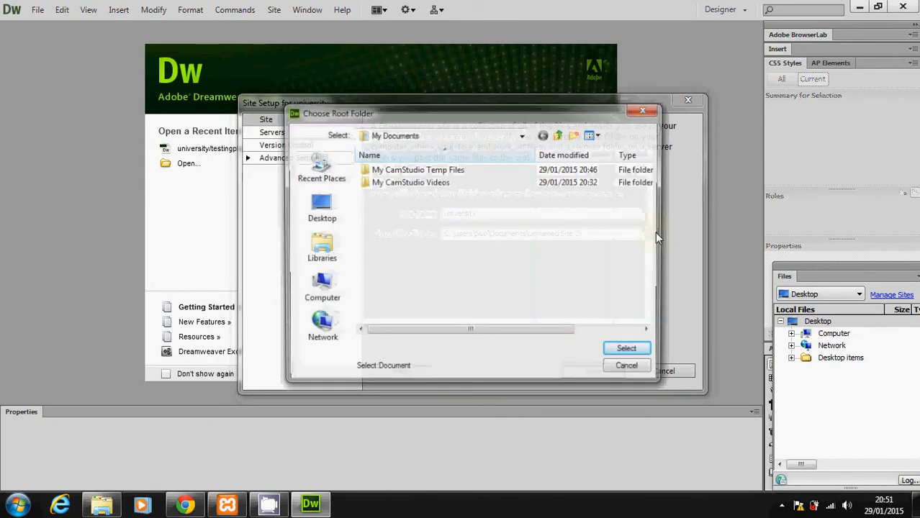
click(315, 289)
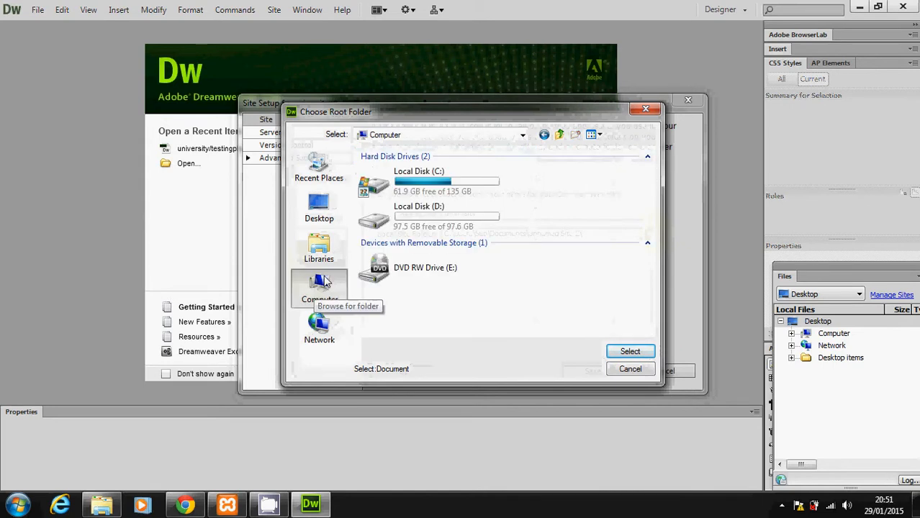
click(446, 181)
double_click(446, 181)
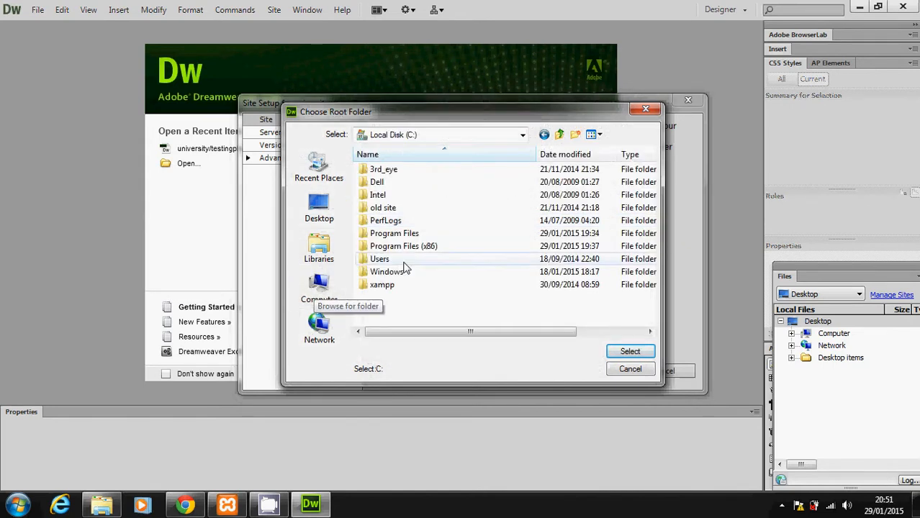
double_click(387, 290)
click(386, 231)
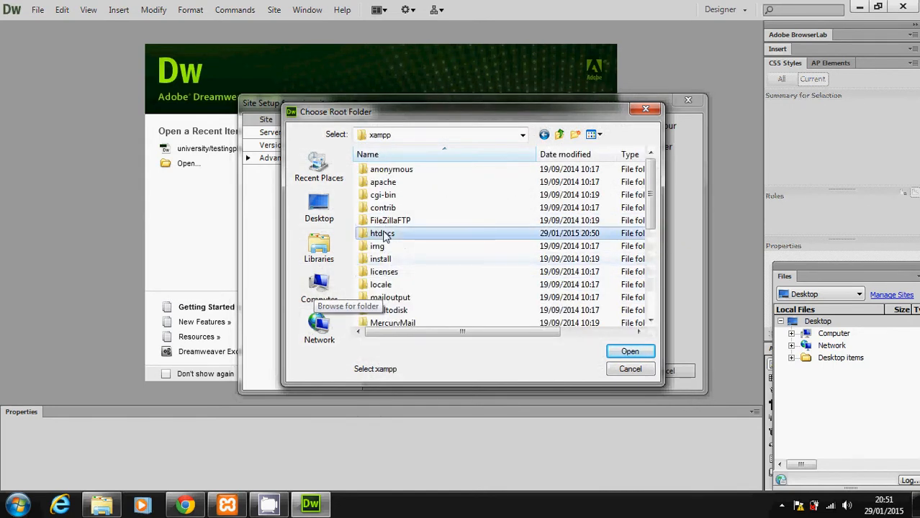
click(385, 234)
click(403, 270)
double_click(383, 234)
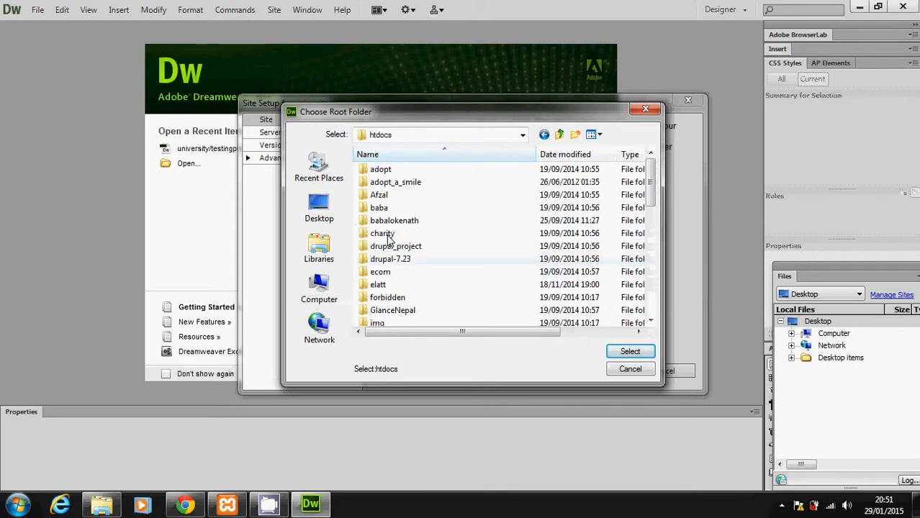
drag(651, 187, 653, 308)
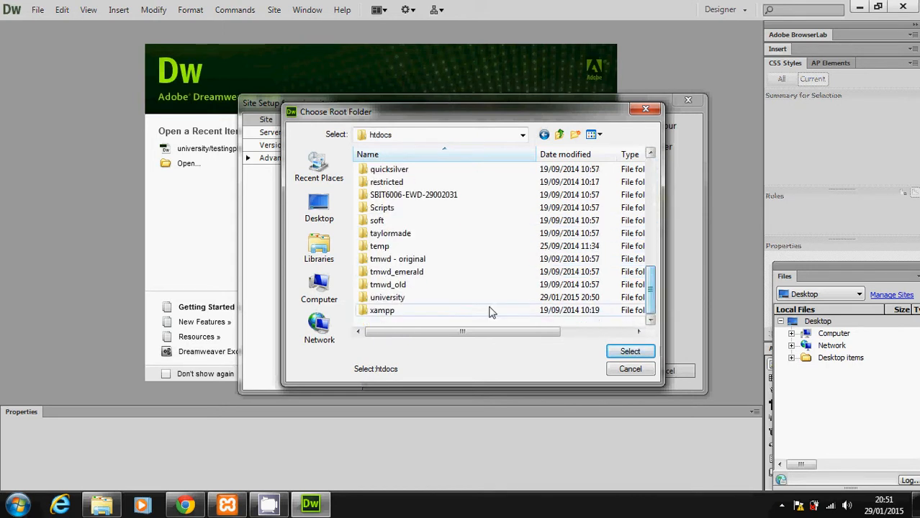
click(402, 297)
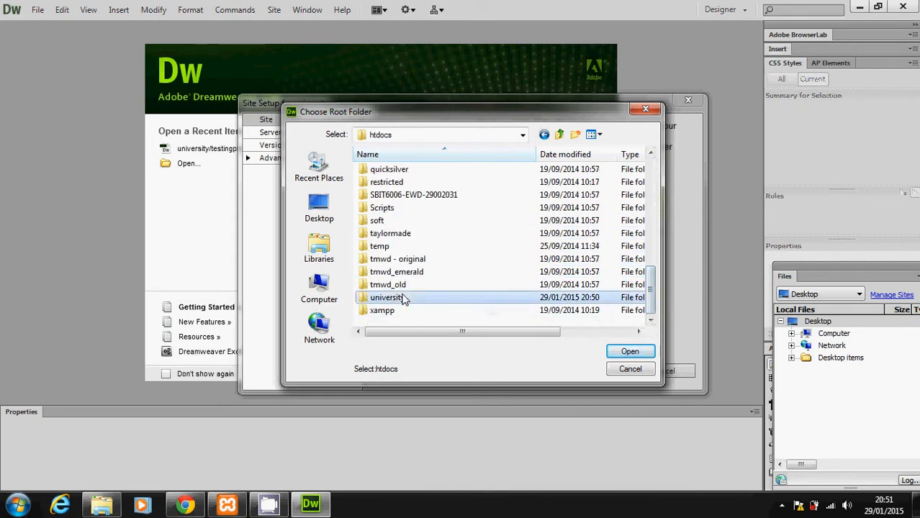
click(629, 352)
click(631, 352)
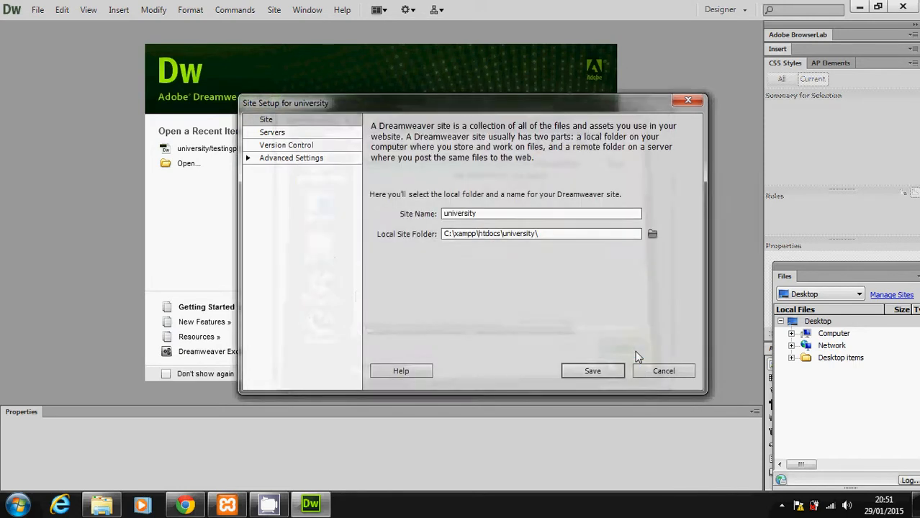
click(265, 119)
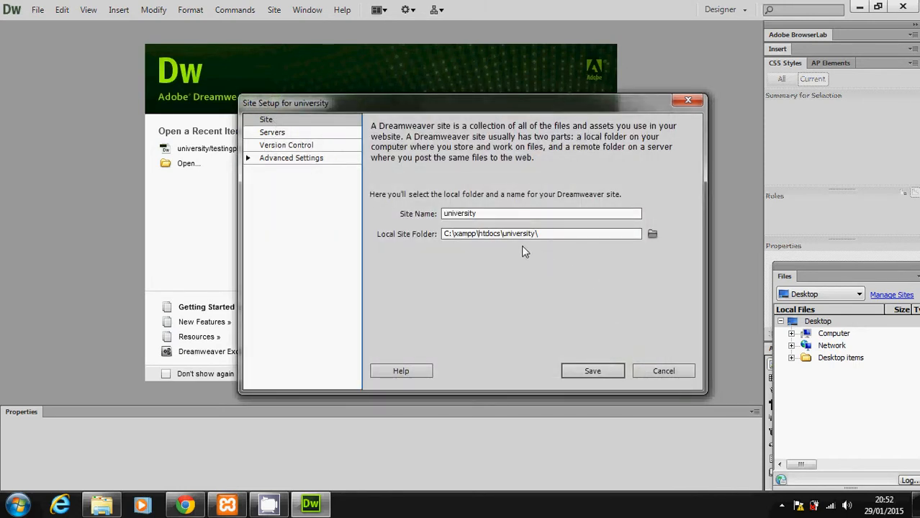
- Add a server named university to the site definition and set its connection method to Local/Network
click(273, 132)
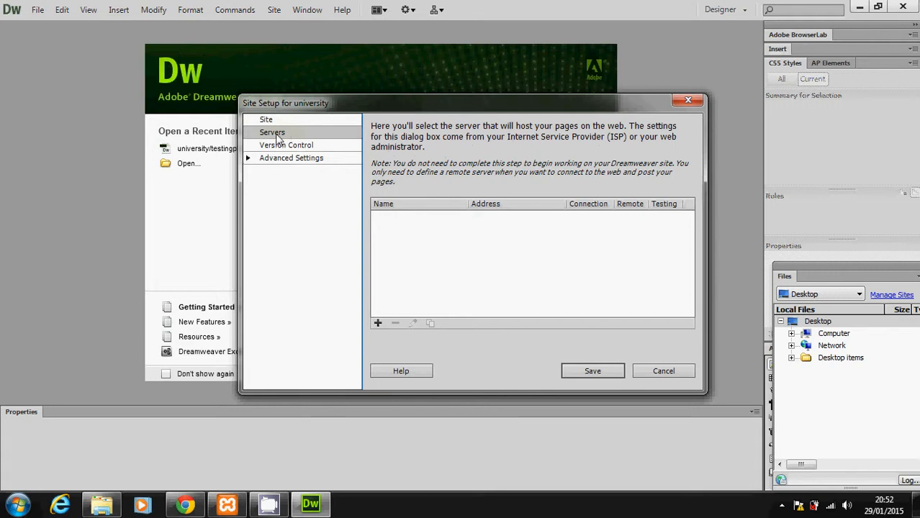
click(378, 324)
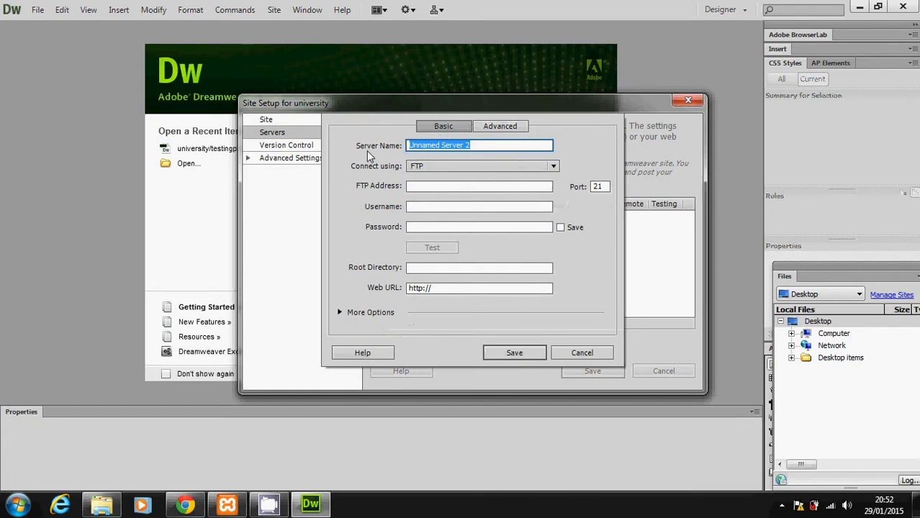
text(un)
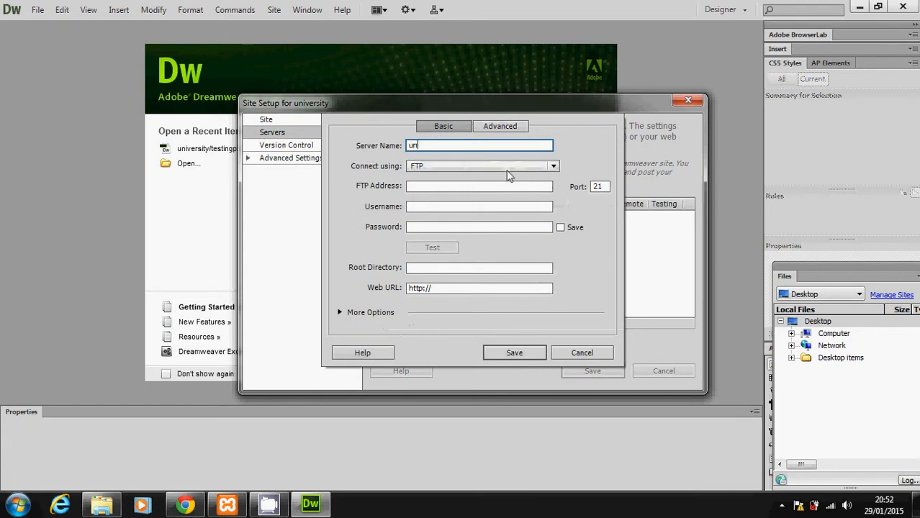
text(iversity)
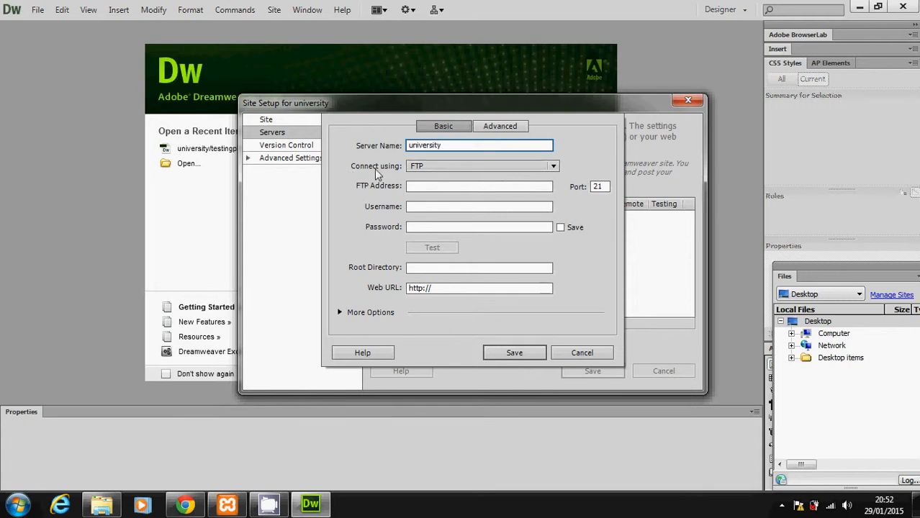
click(419, 168)
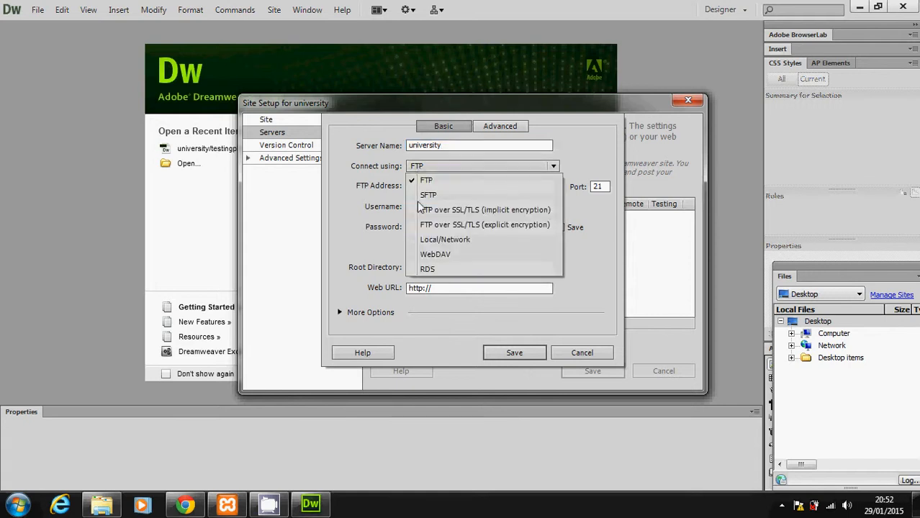
click(428, 242)
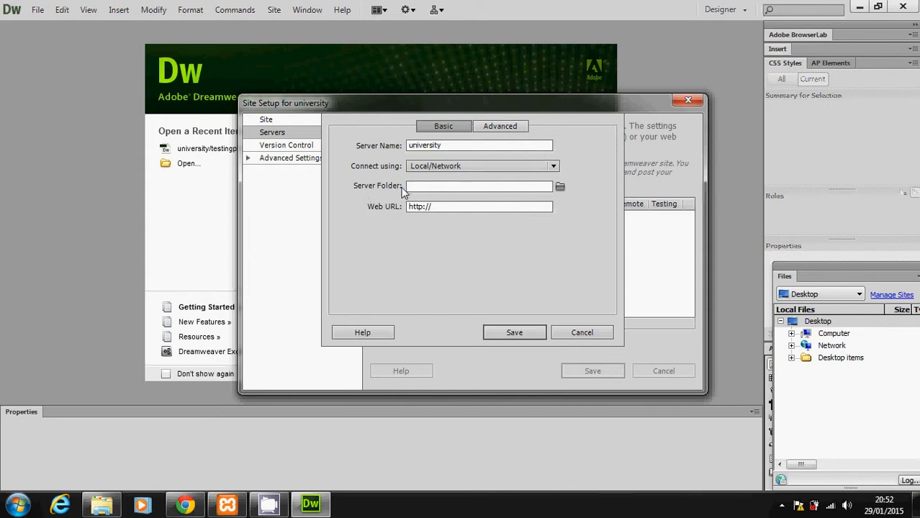
- Set the server folder to C:\xampp\htdocs\university
click(560, 187)
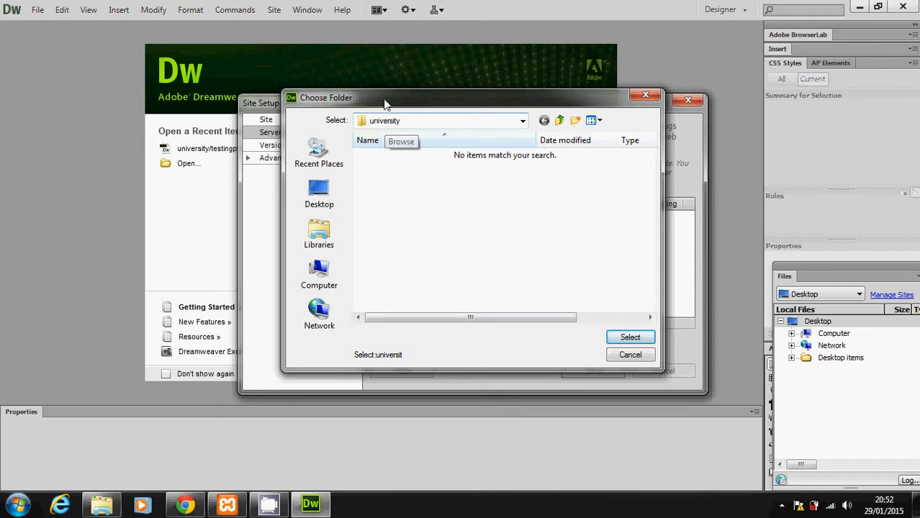
drag(385, 101, 488, 129)
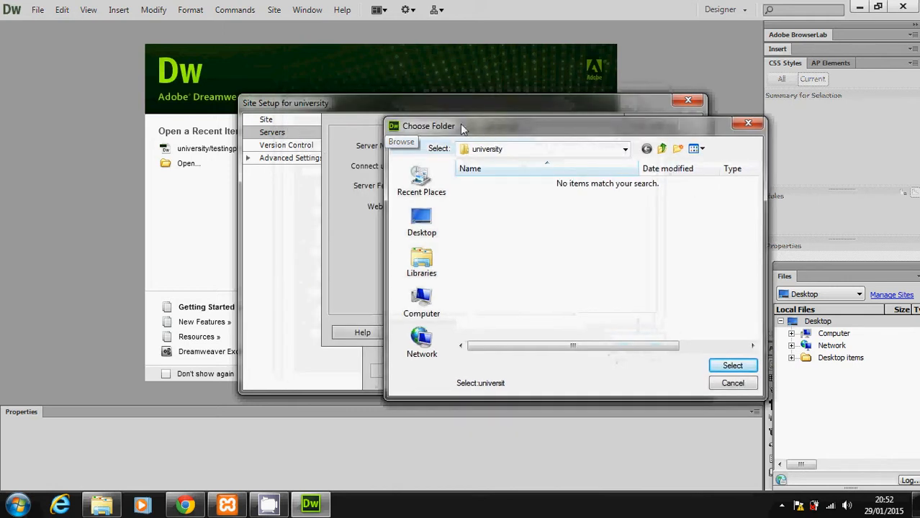
click(507, 150)
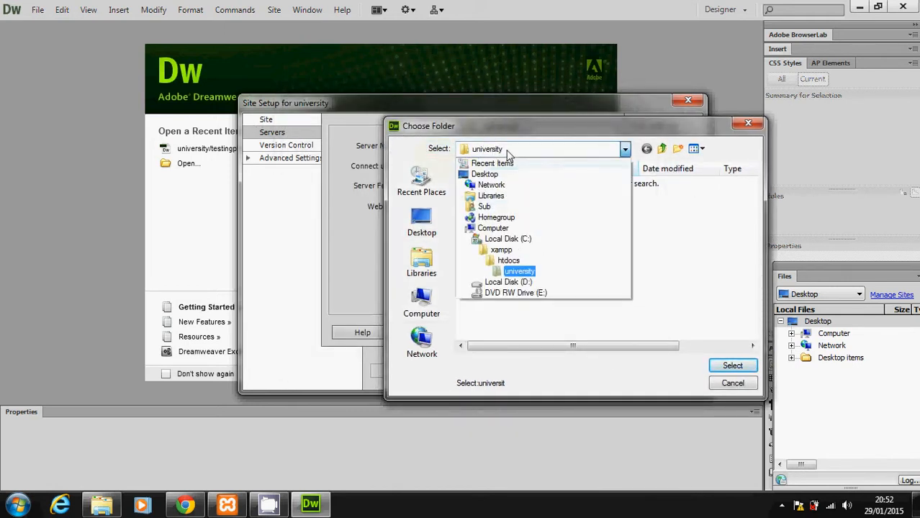
click(504, 237)
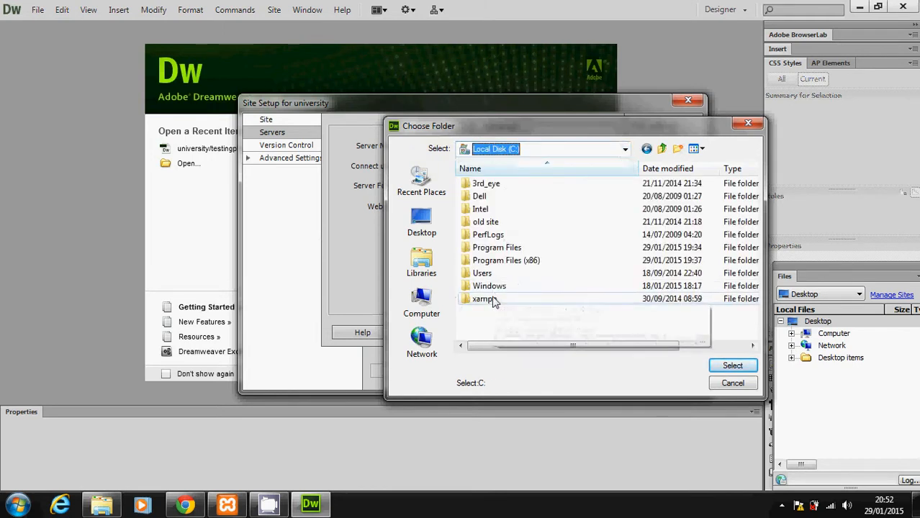
double_click(493, 303)
double_click(486, 248)
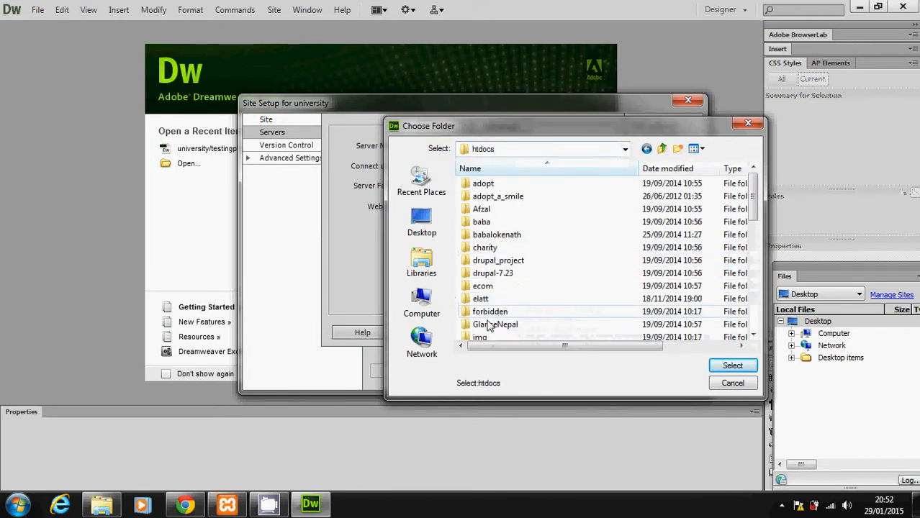
drag(754, 194, 754, 308)
double_click(515, 313)
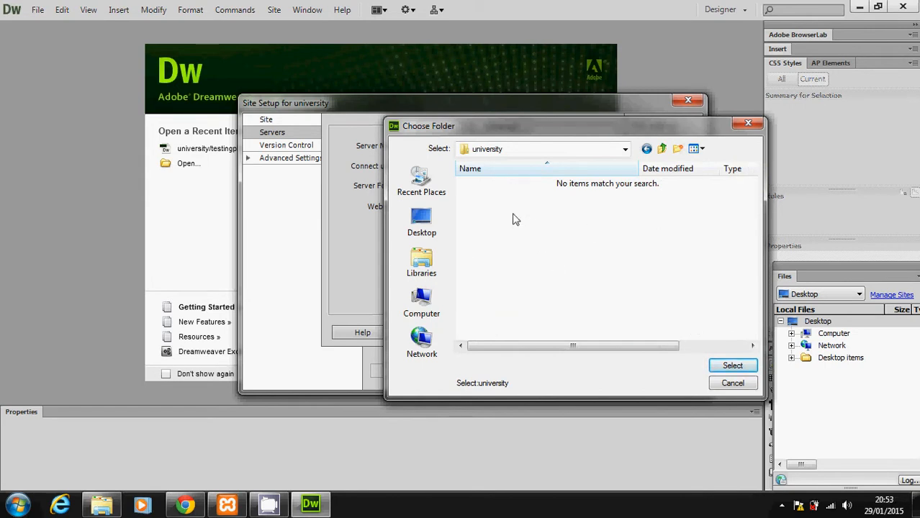
click(734, 365)
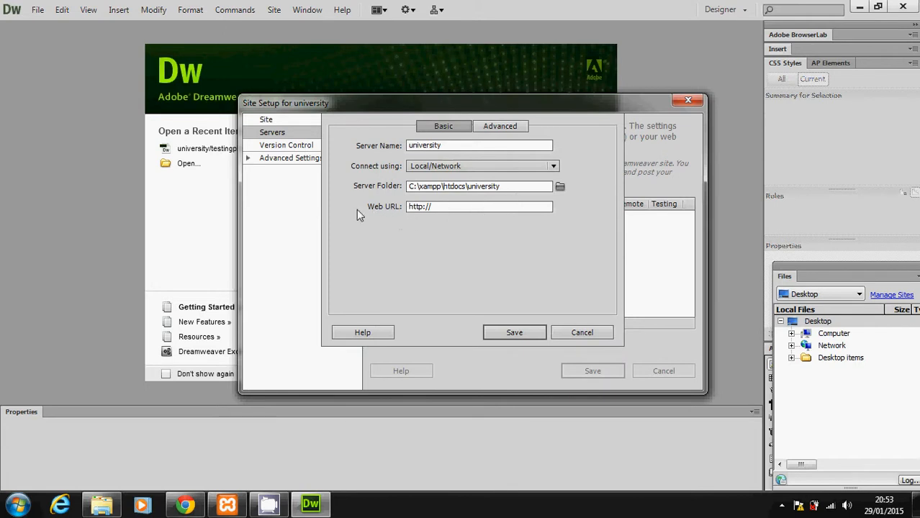
click(441, 207)
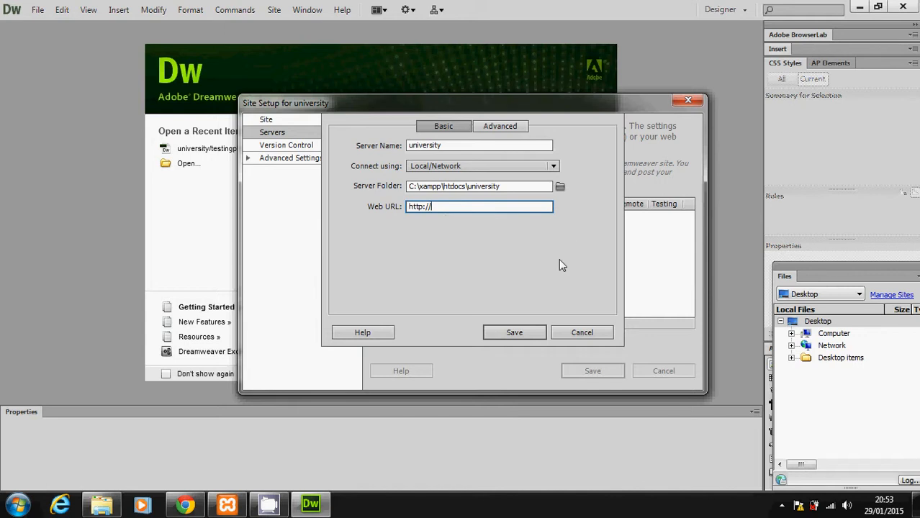
text(localhost)
text(/university)
click(512, 333)
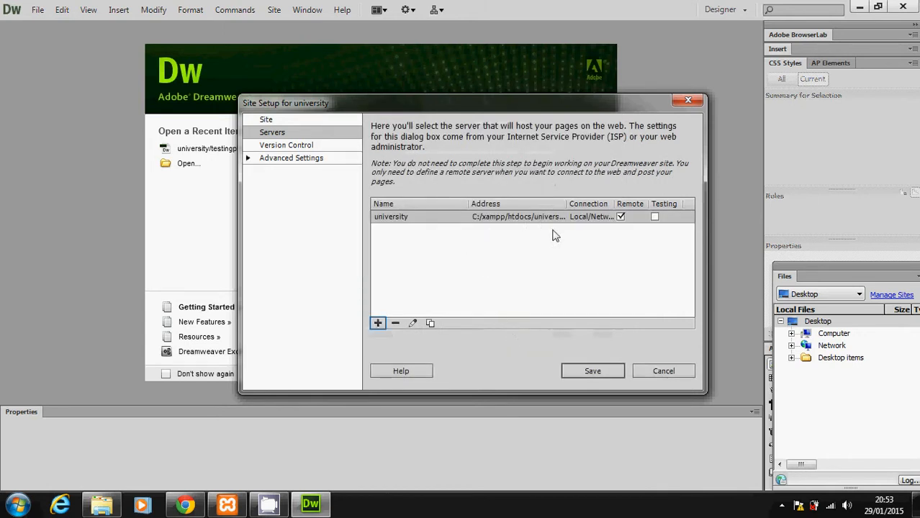
- Mark the university server as a testing server, save the site definition, and select the site's root folder
click(654, 218)
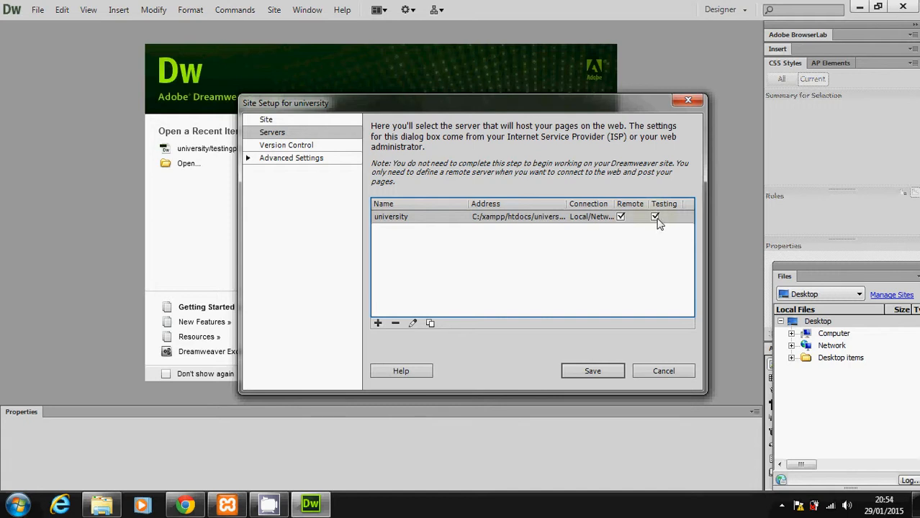
click(591, 371)
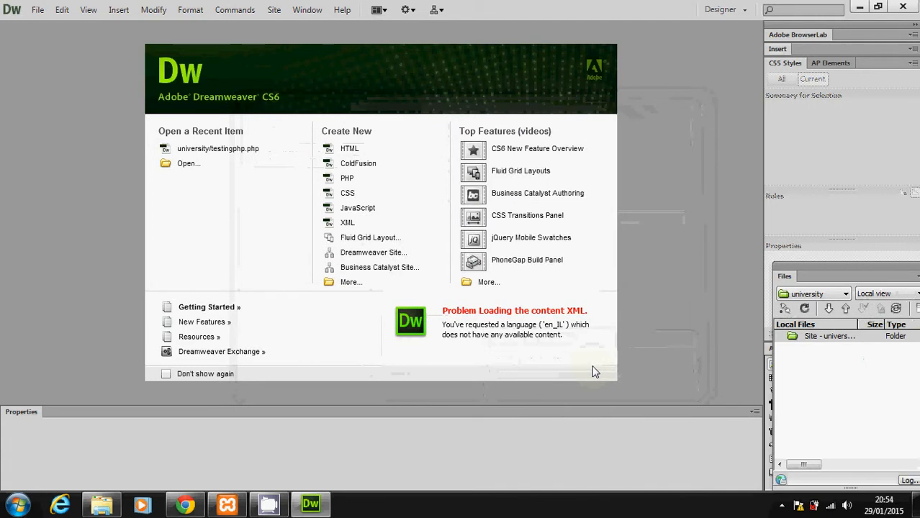
click(806, 337)
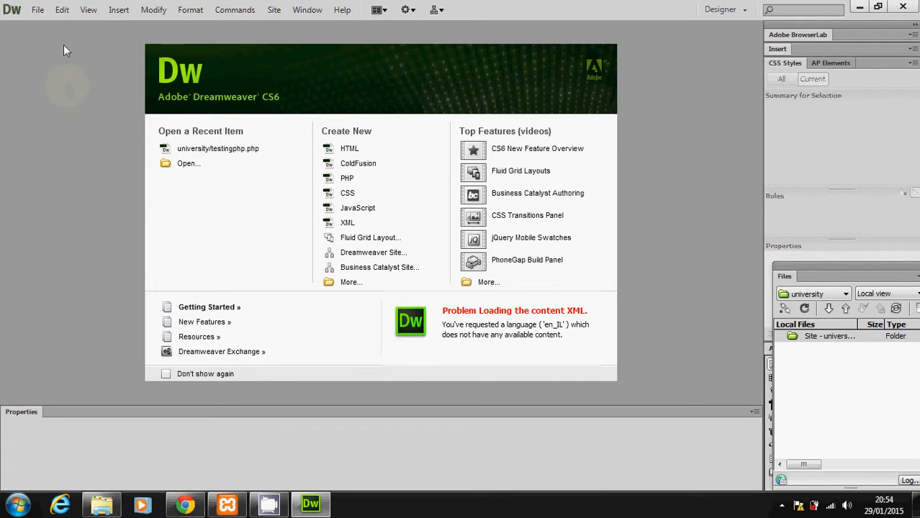
- Create a blank PHP page with no layout and the HTML 5 DocType
click(37, 10)
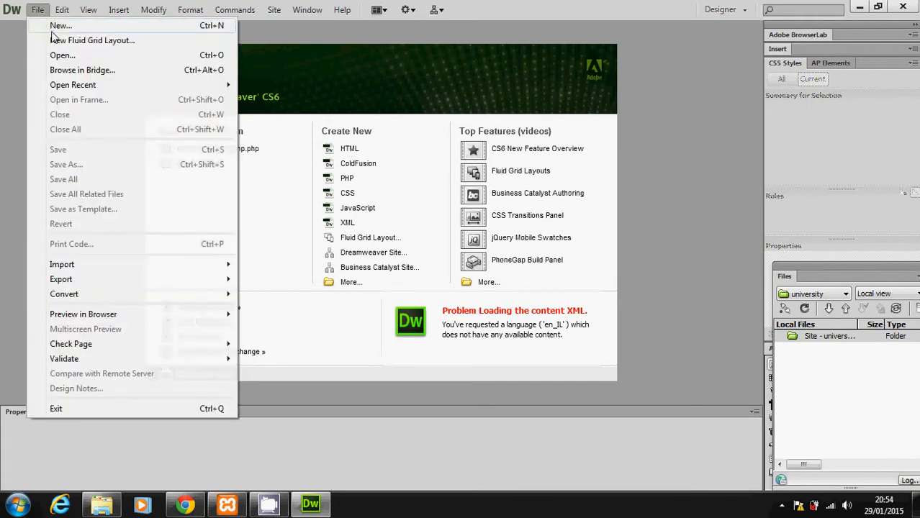
click(59, 26)
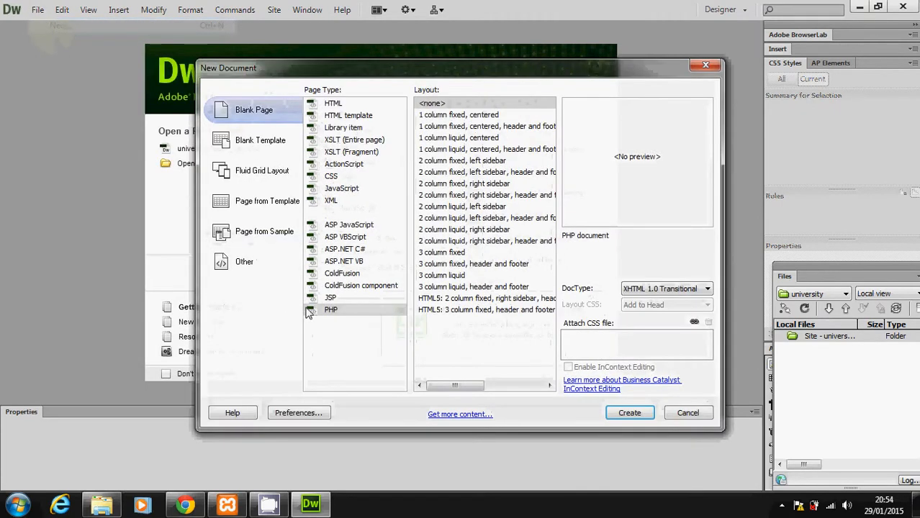
click(324, 314)
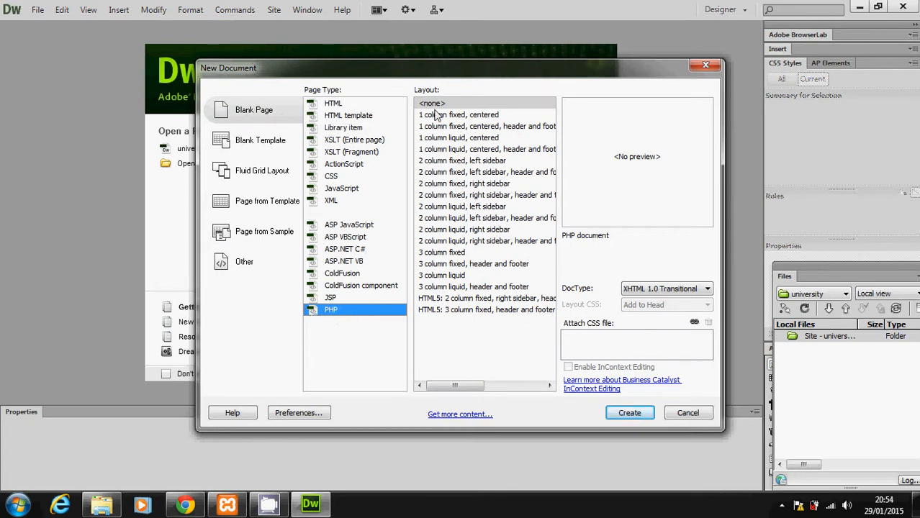
click(430, 104)
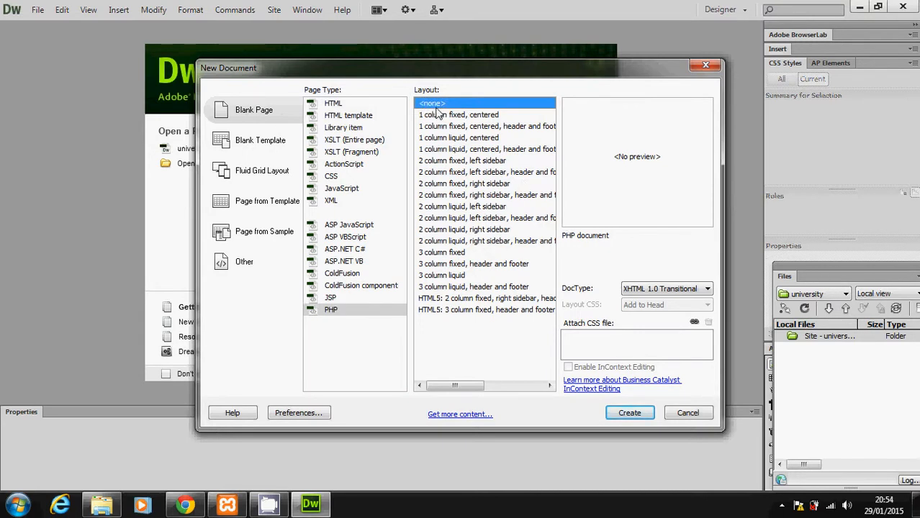
click(630, 292)
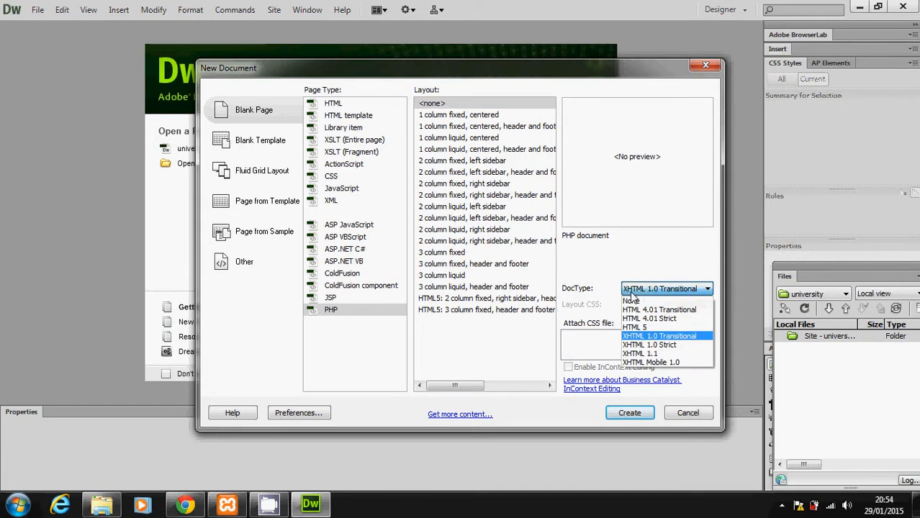
click(634, 329)
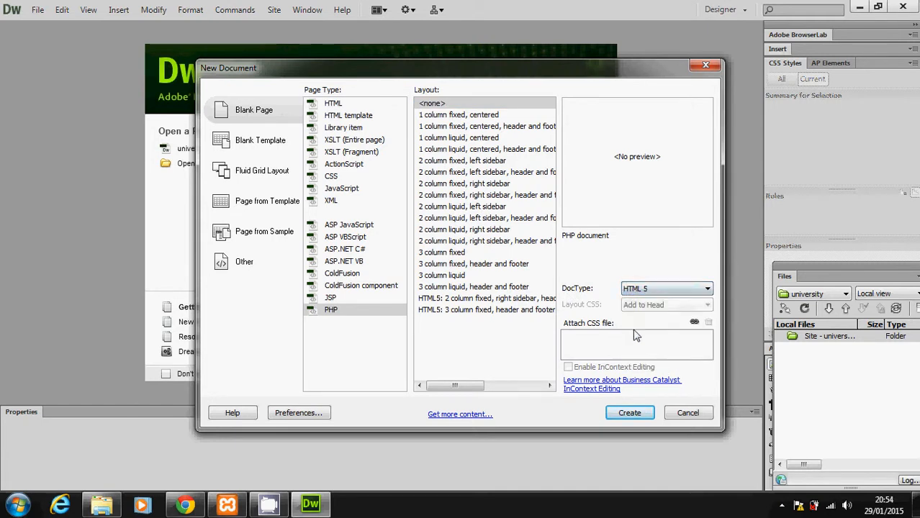
click(630, 415)
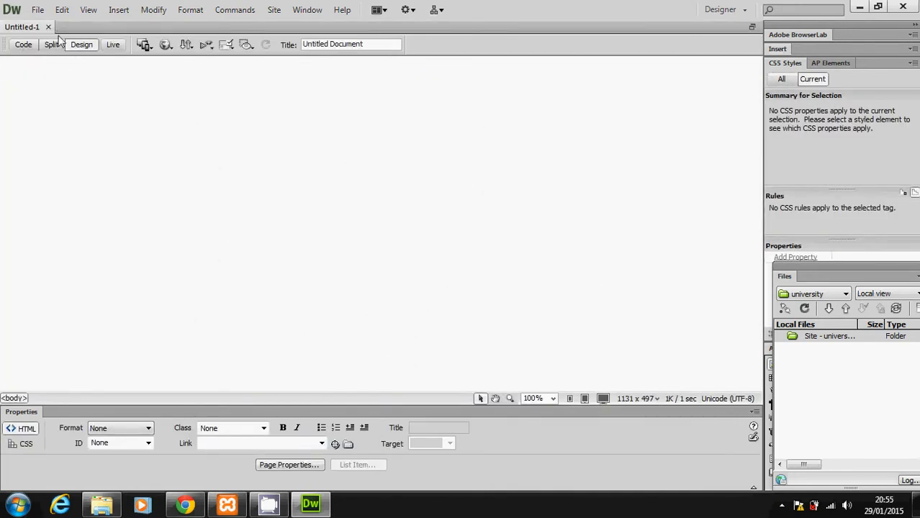
- Save the new page in the university folder as testing.php with the PHP Files type
click(36, 10)
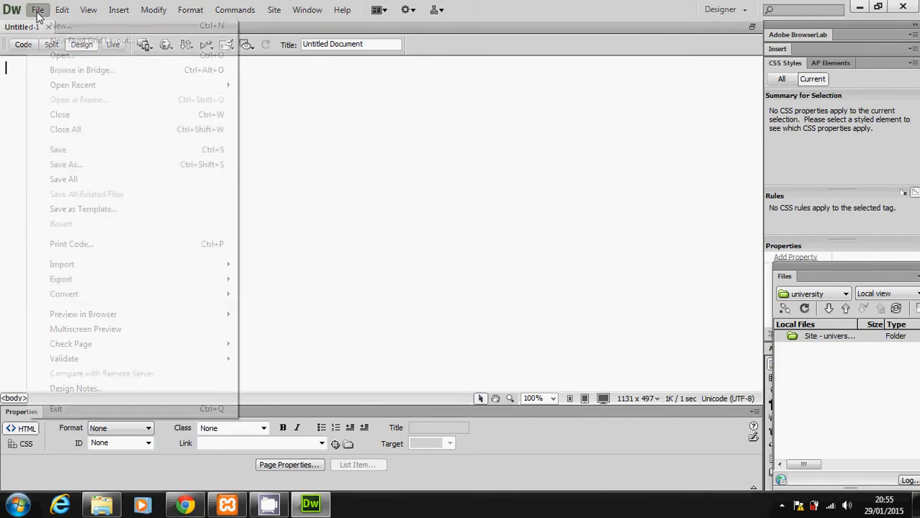
click(60, 153)
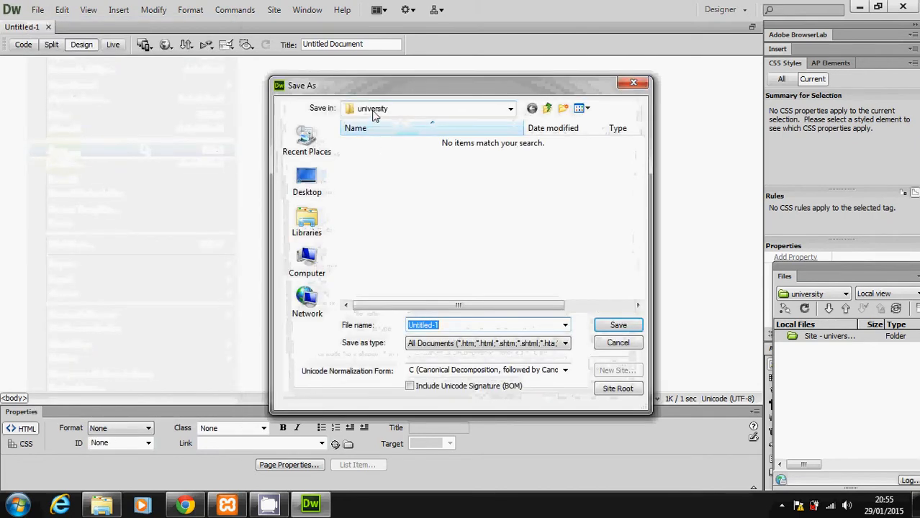
click(376, 110)
click(400, 235)
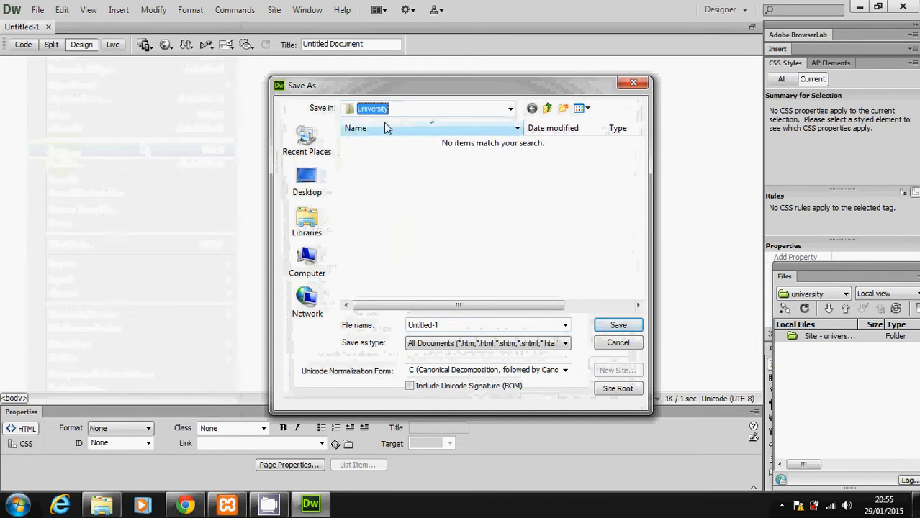
click(434, 325)
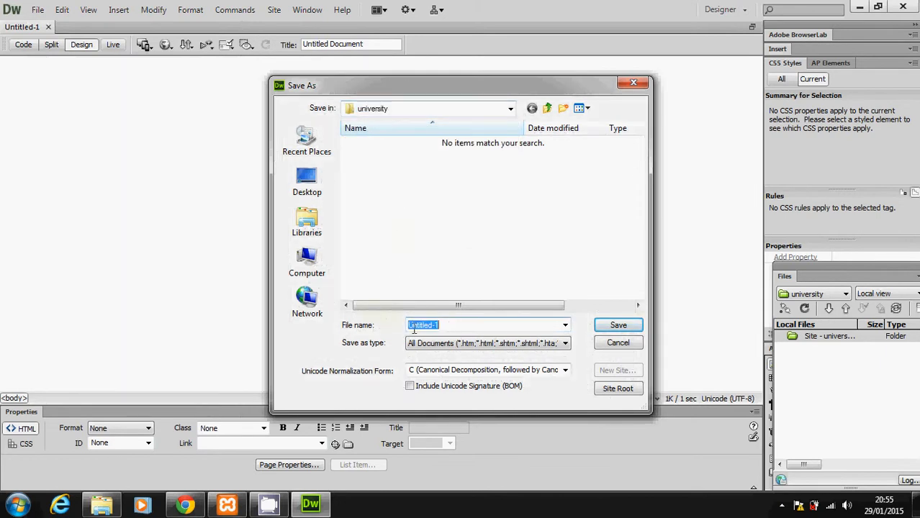
text(testing)
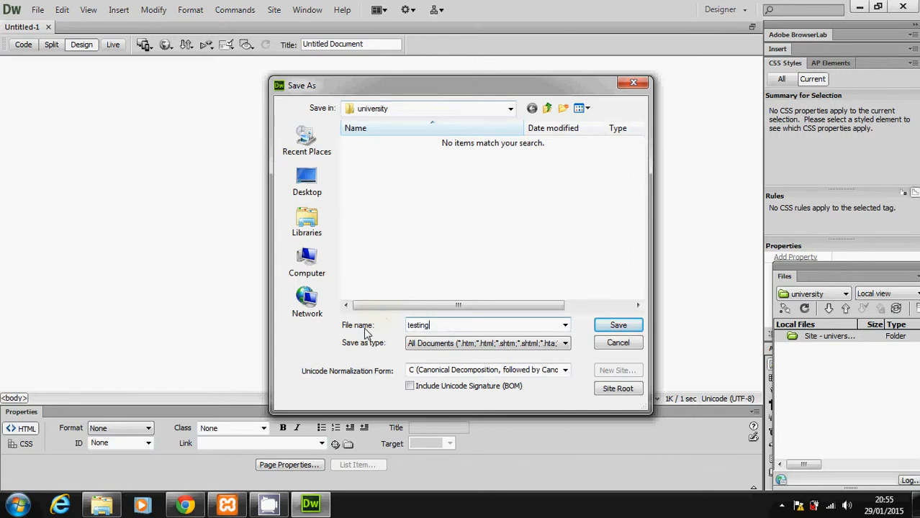
click(434, 346)
click(424, 215)
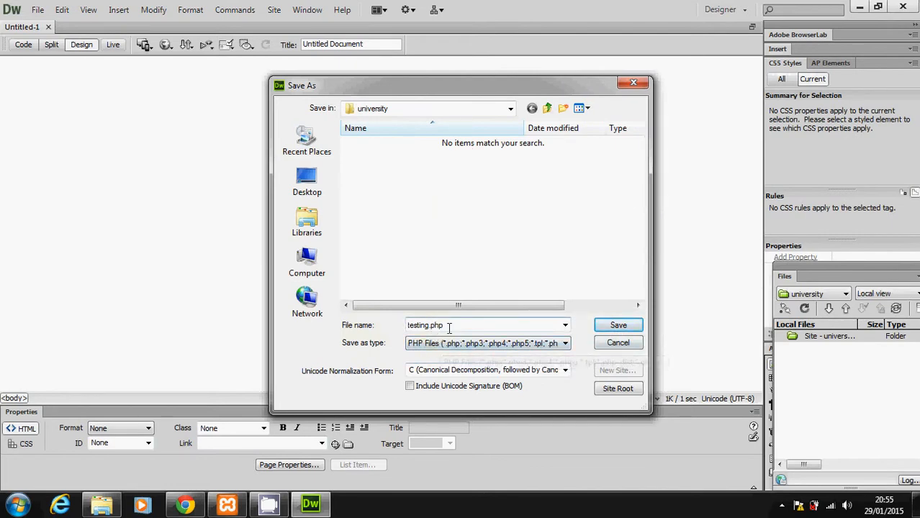
click(608, 330)
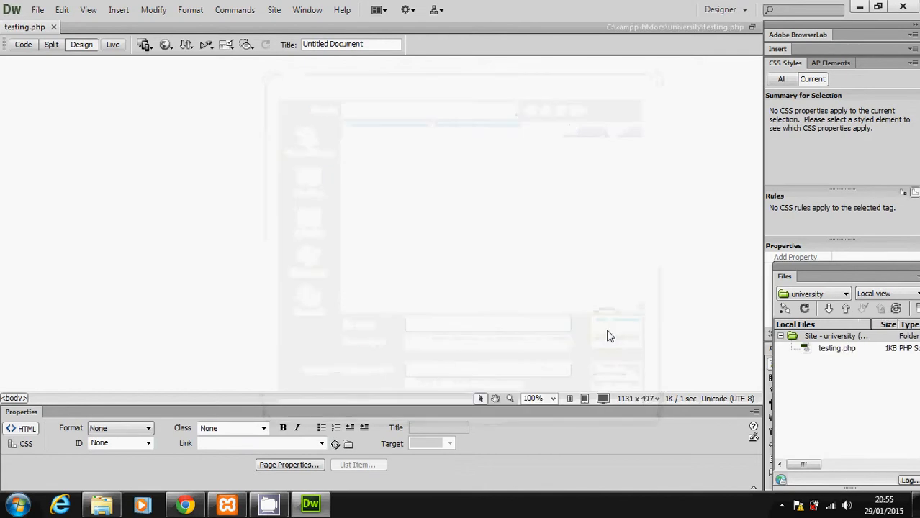
- Show the page's source code and add an empty <?php ?> block with blank lines inside the body
click(20, 50)
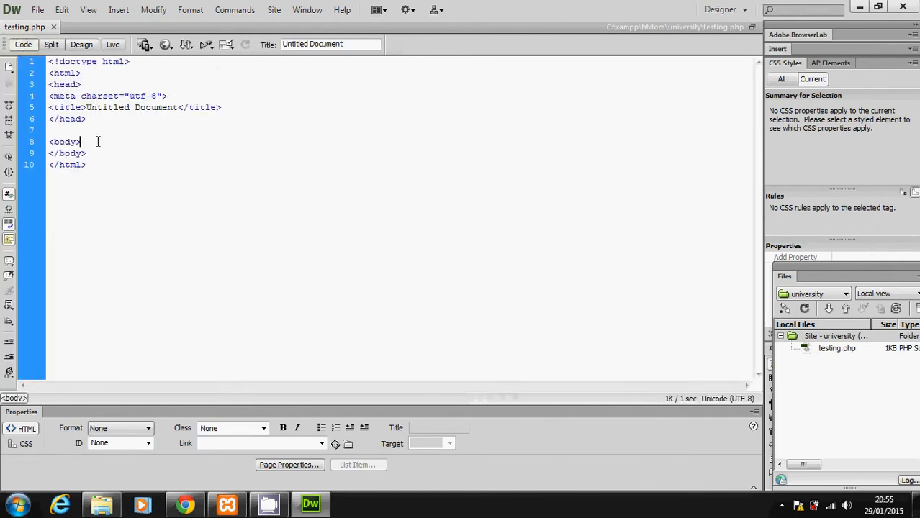
key(Return)
key(Return)
key(Return)
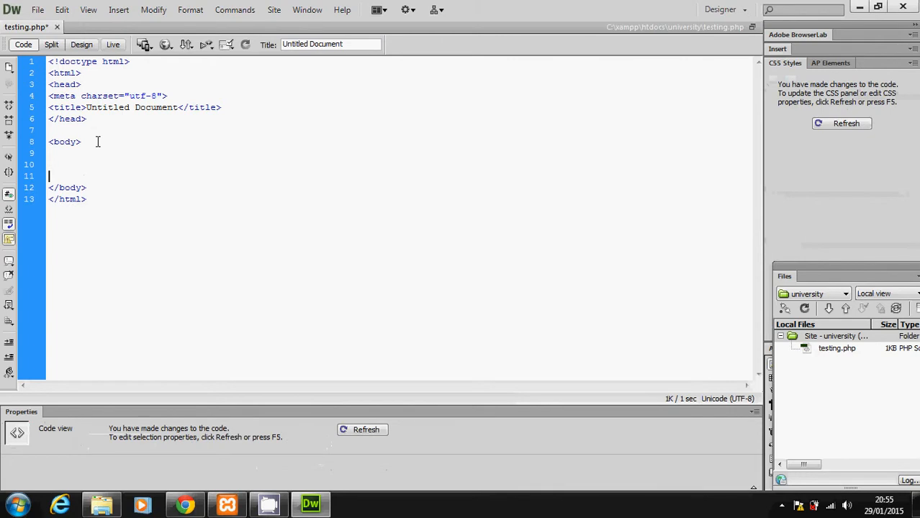
key(Up)
text(<>)
key(Left)
text(p)
key(BackSpace)
text(??php)
key(Return)
key(Return)
key(Return)
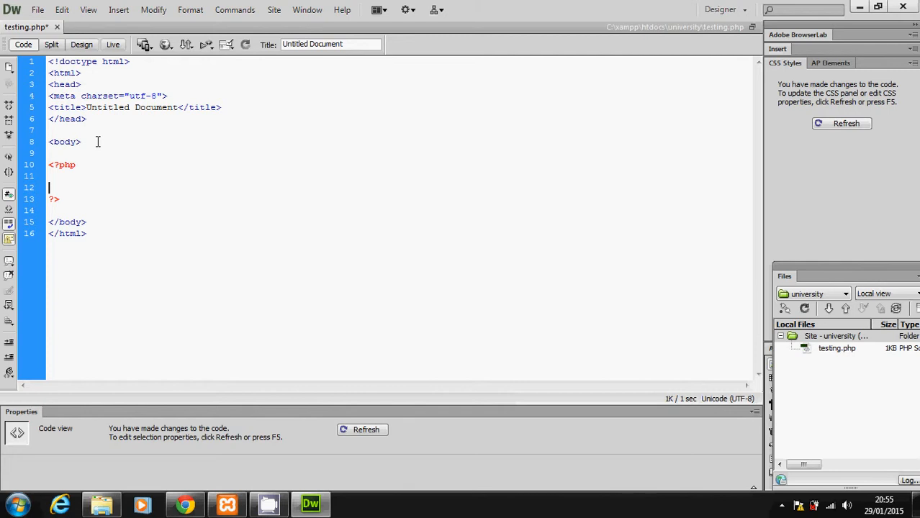
- Write echo "Hello World!"; inside the PHP block and save testing.php
text(echo )
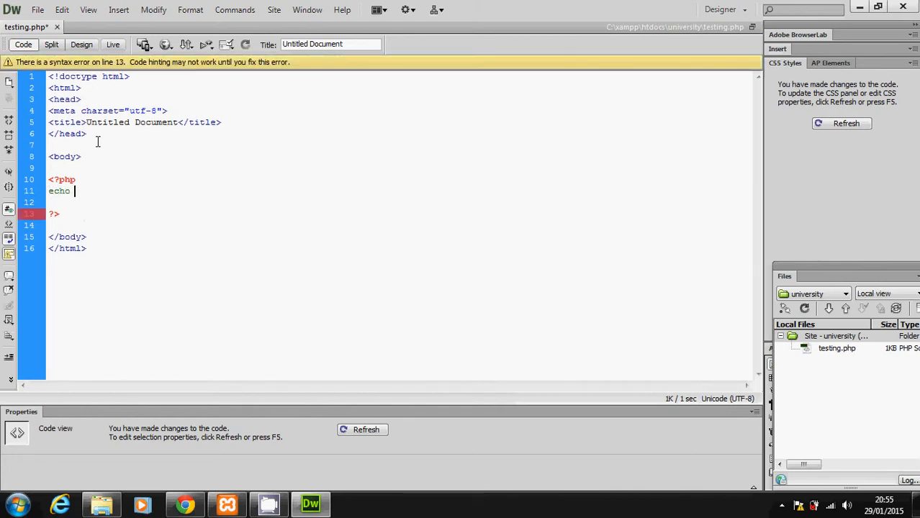
text("")
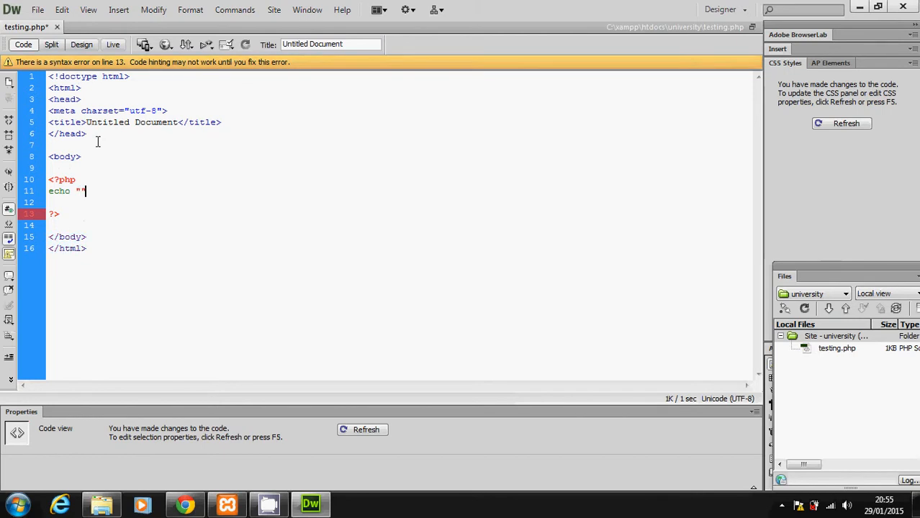
text(;)
key(Left)
key(Left)
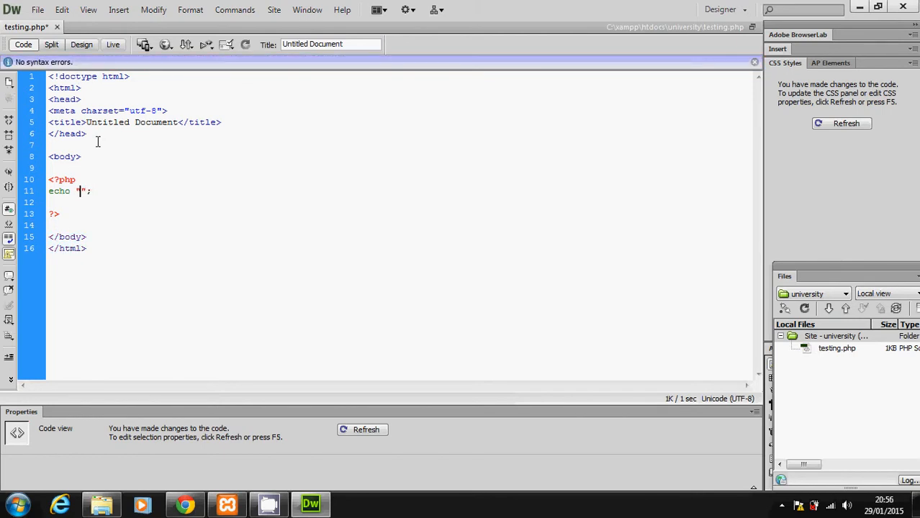
text(He)
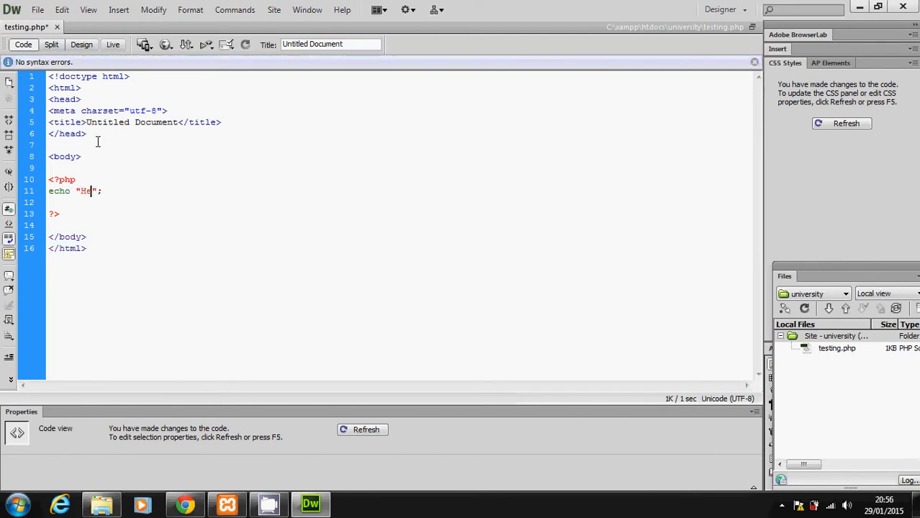
text(llo )
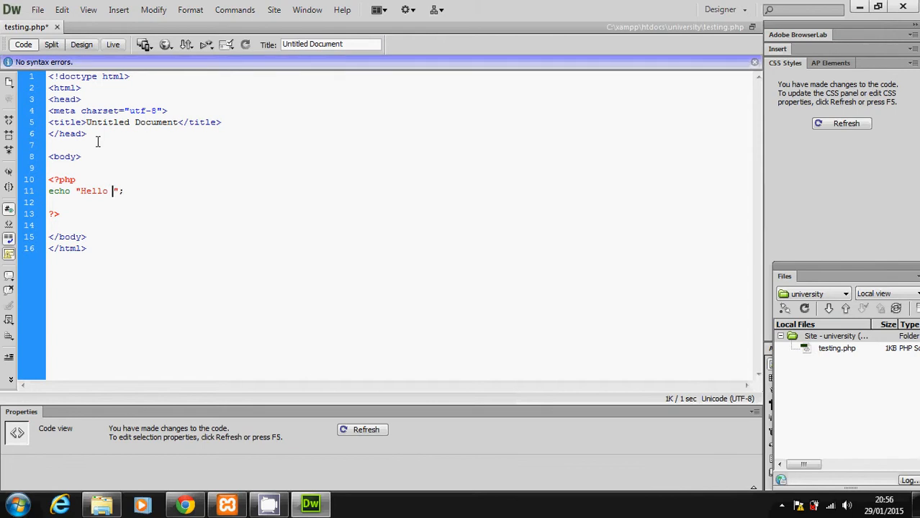
text(World)
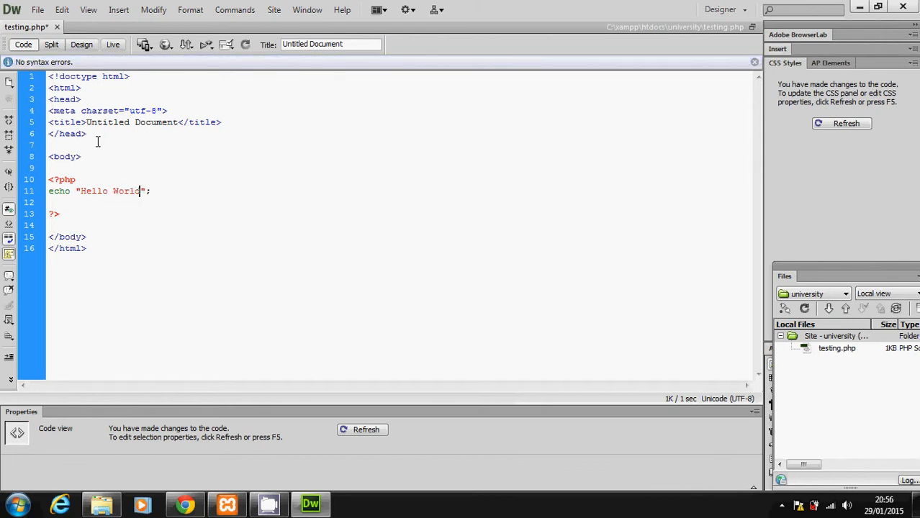
text(!)
key(ctrl+s)
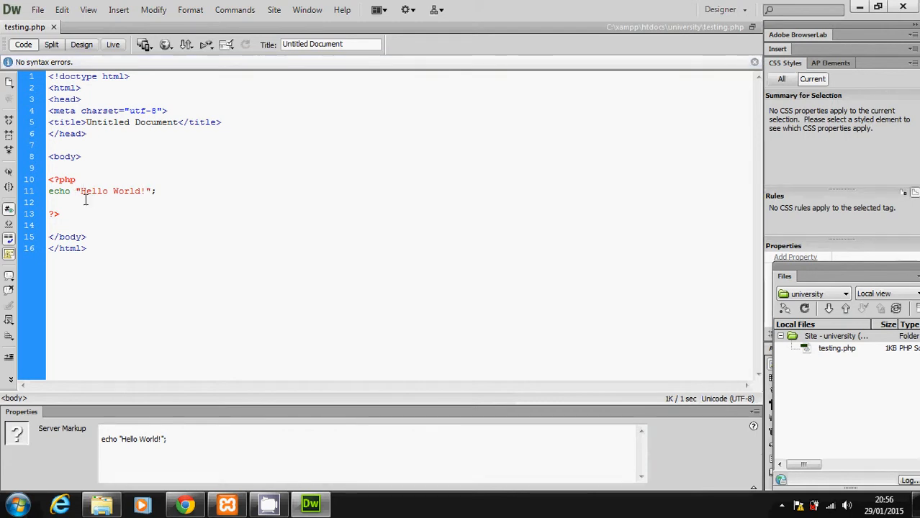
- Preview testing.php in Chrome and highlight the rendered text on the page
drag(83, 193, 155, 193)
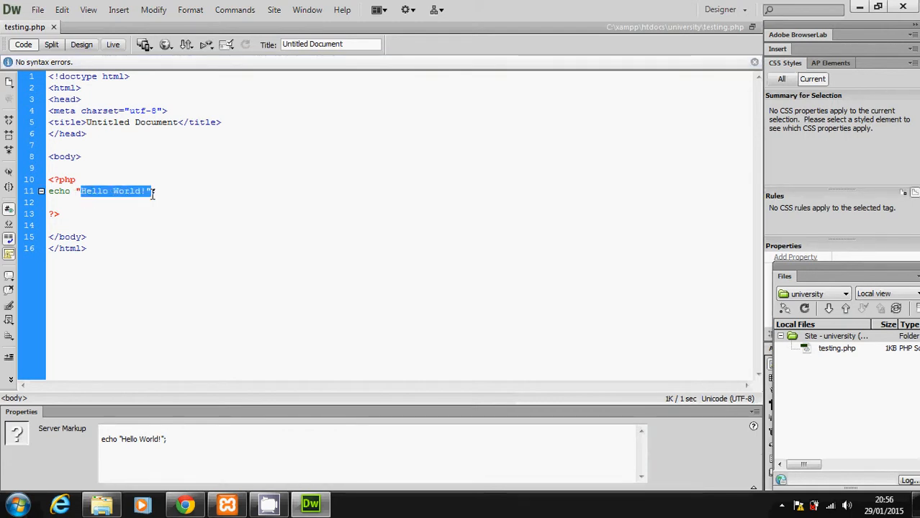
click(176, 193)
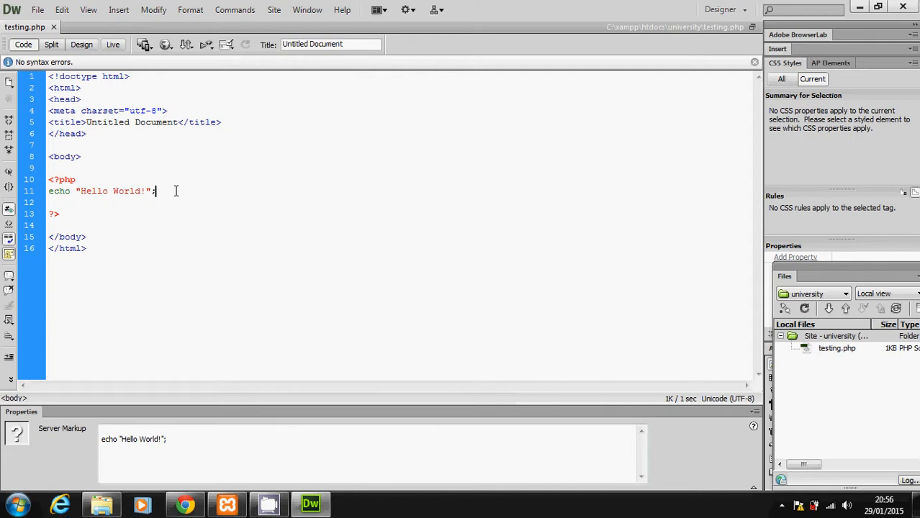
click(166, 46)
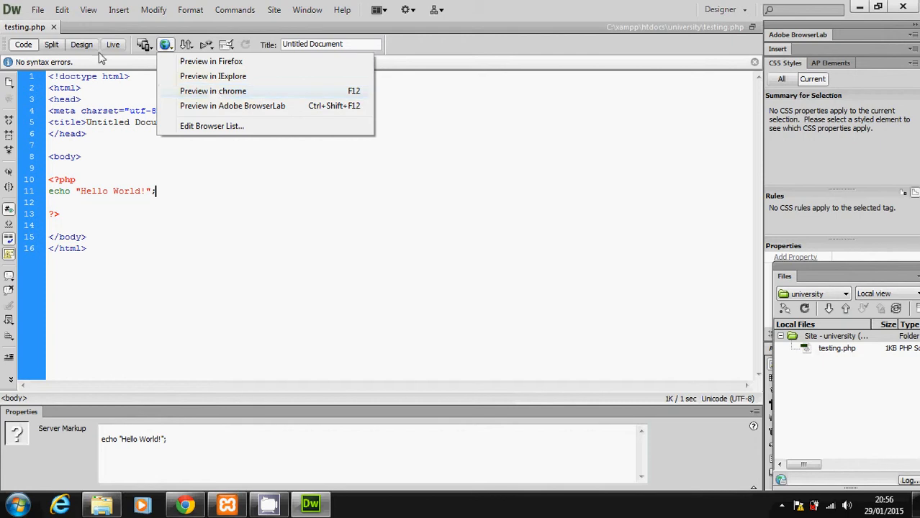
click(38, 11)
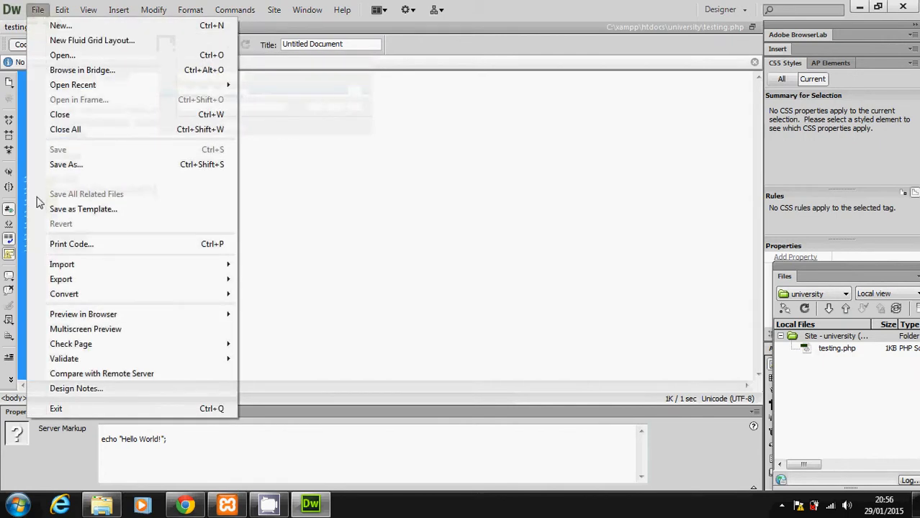
mouse_move(225, 314)
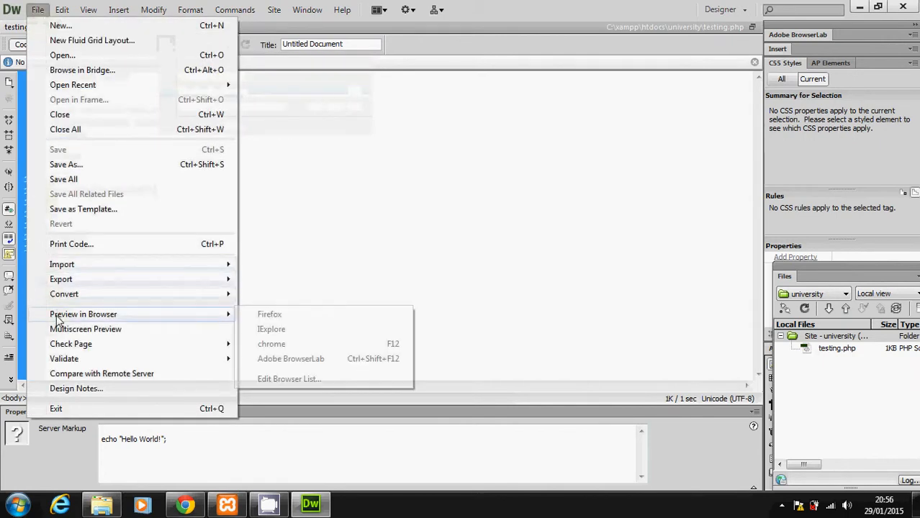
click(286, 348)
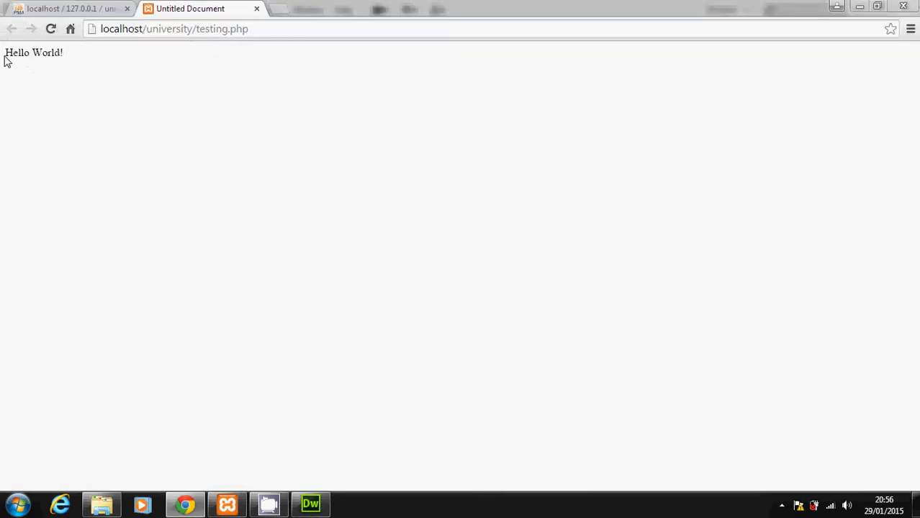
drag(43, 55, 71, 54)
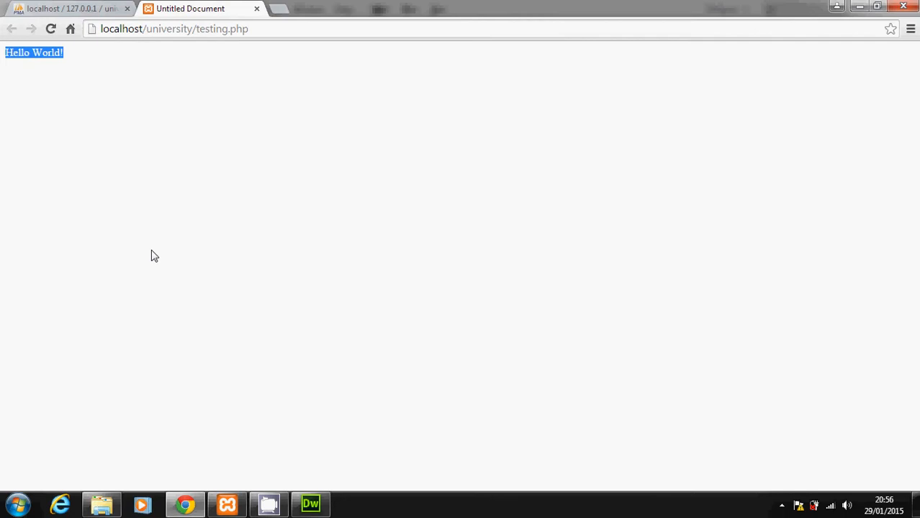
- Switch back to Dreamweaver, and minimize it and the Chrome window to reach the desktop
click(310, 504)
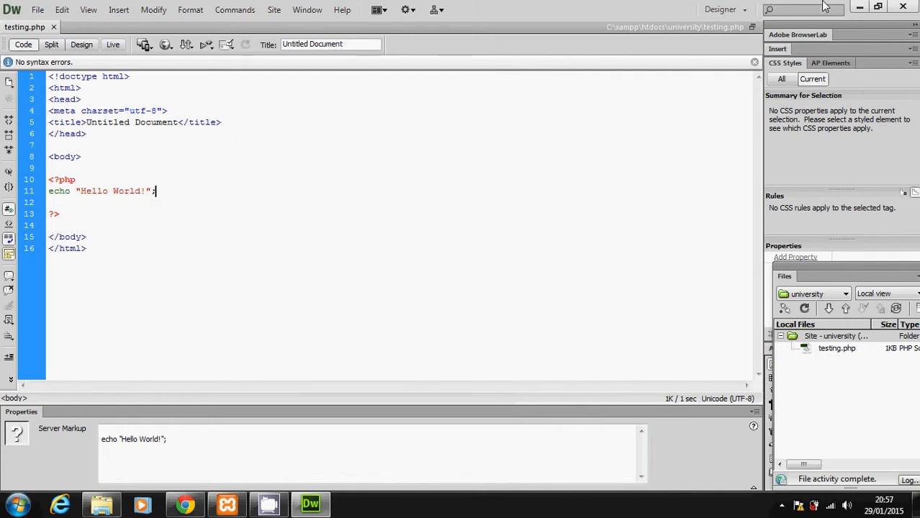
click(860, 6)
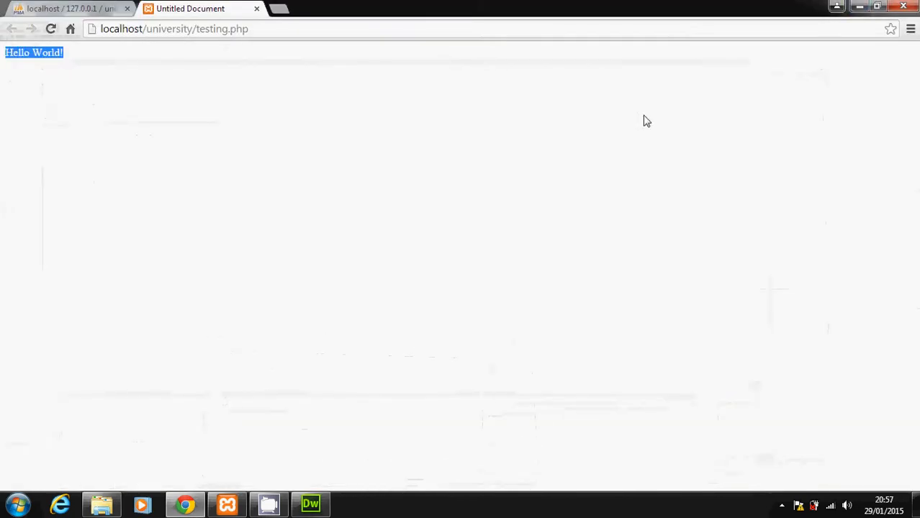
click(859, 7)
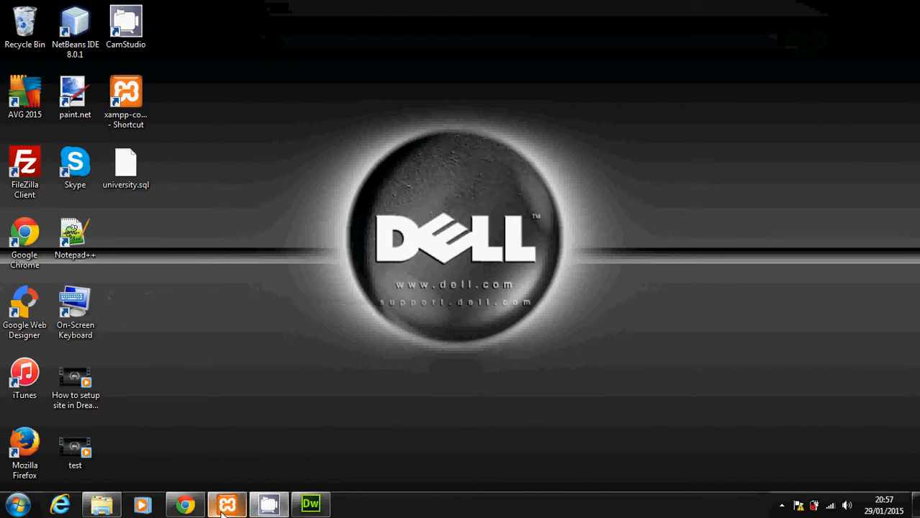
- Look at the XAMPP Control Panel and the phpMyAdmin page in Chrome, and minimize both windows
click(227, 505)
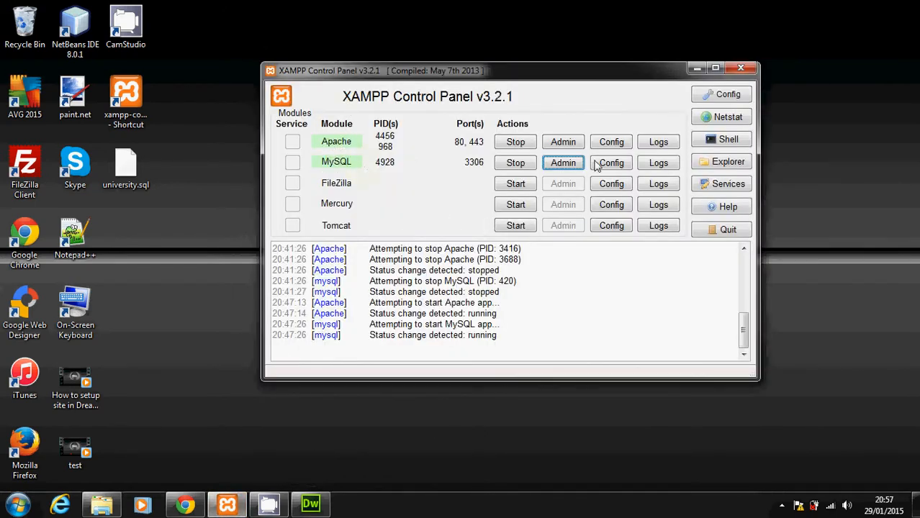
click(185, 504)
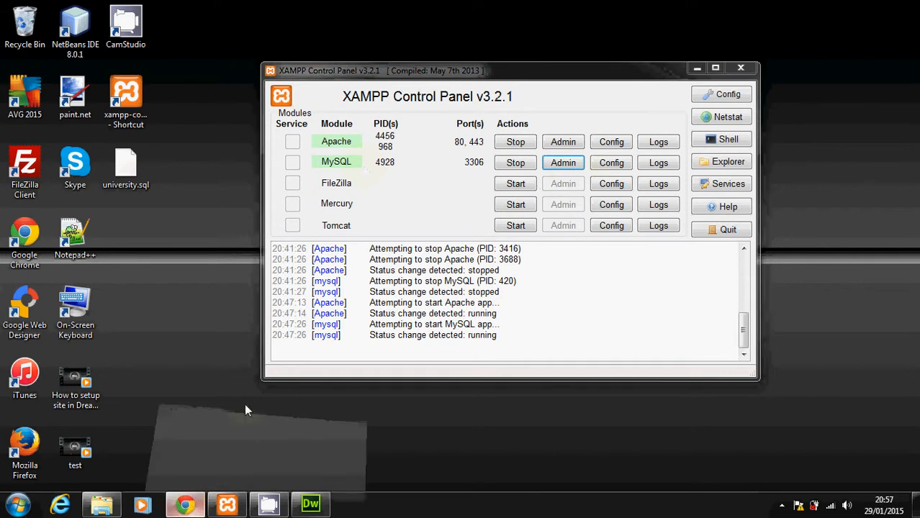
click(79, 8)
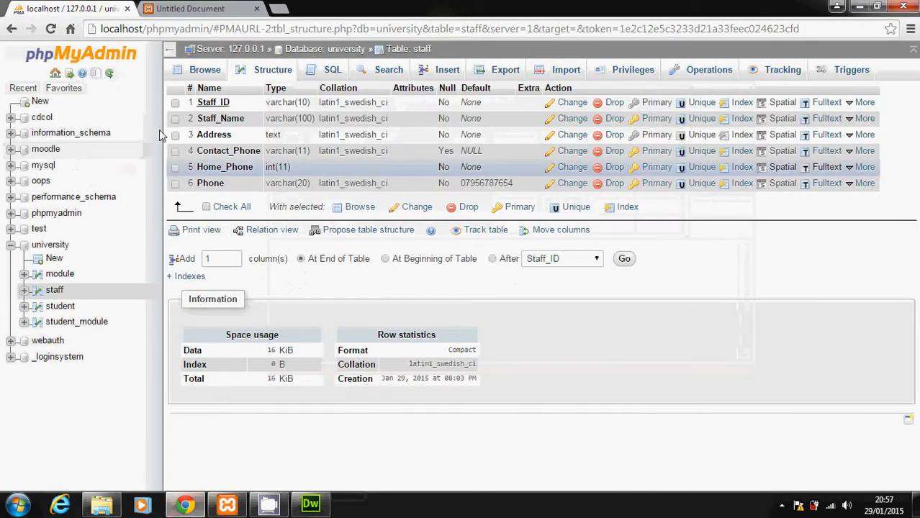
click(837, 6)
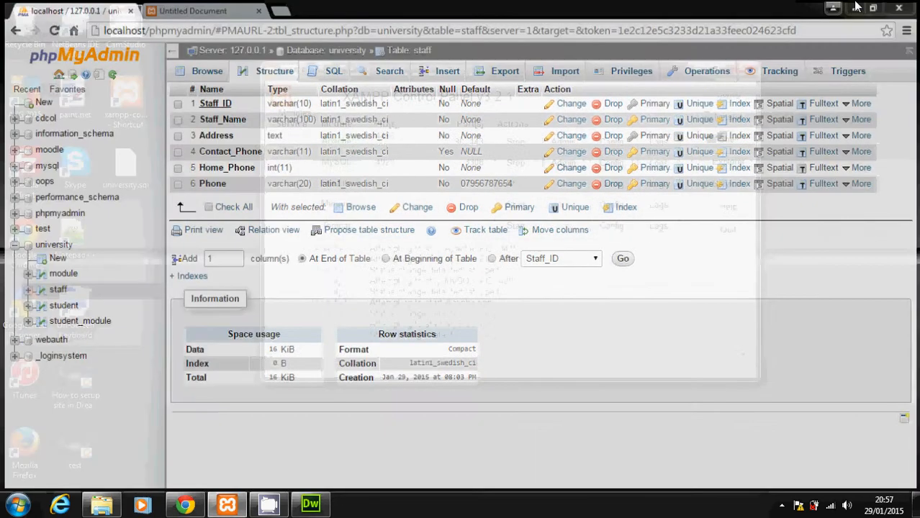
click(701, 74)
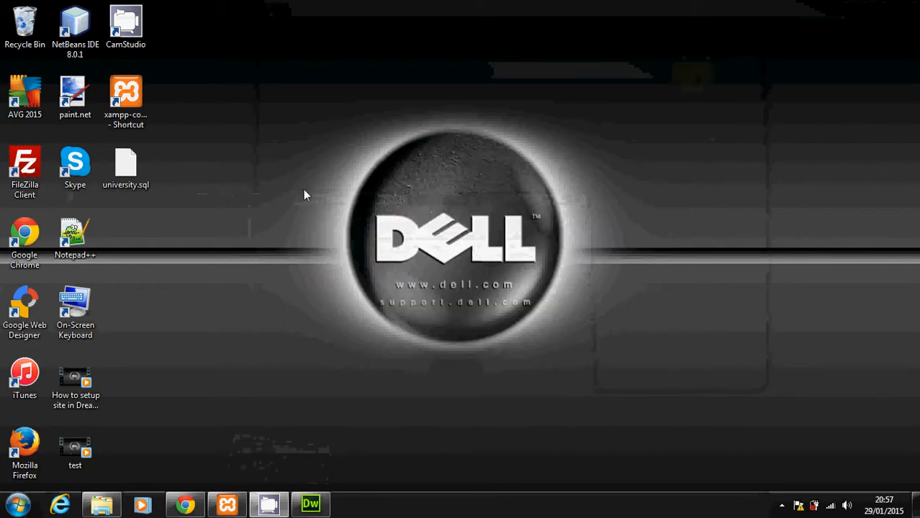
- Switch to Windows Explorer and go up from the university folder through xampp to Local Disk (C:)
click(101, 504)
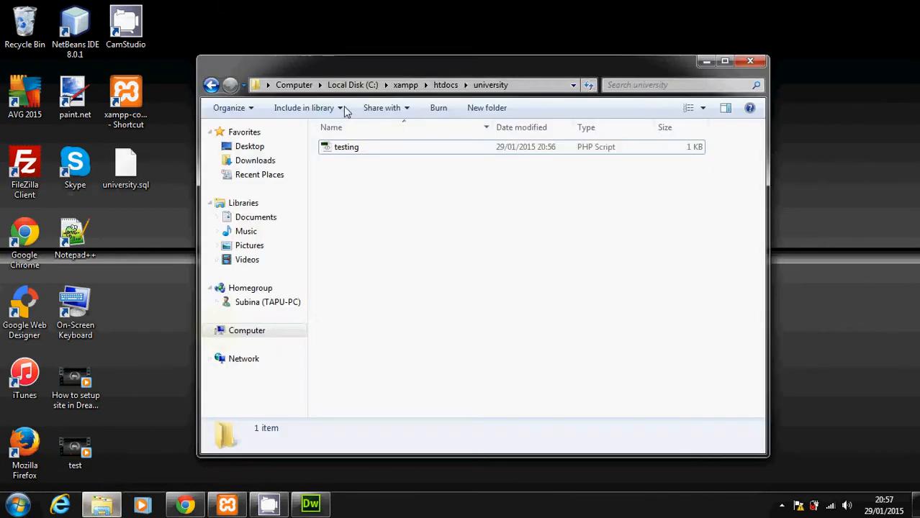
click(404, 85)
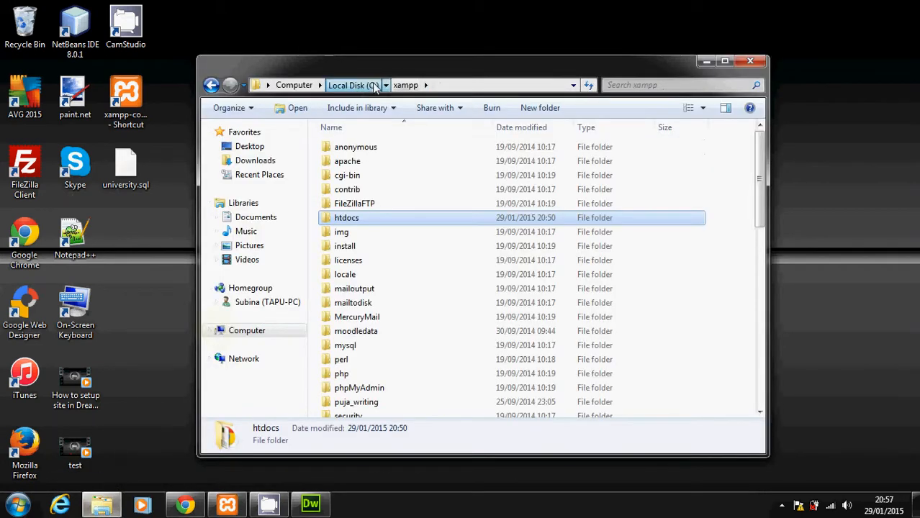
click(352, 85)
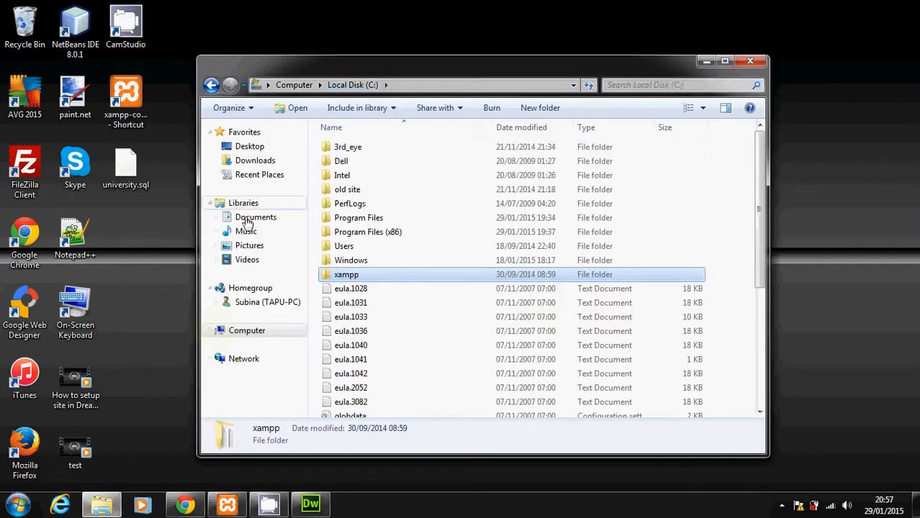
- Browse from Computer to the C:\xampp\htdocs\university folder to look at the site's files
click(247, 330)
double_click(380, 171)
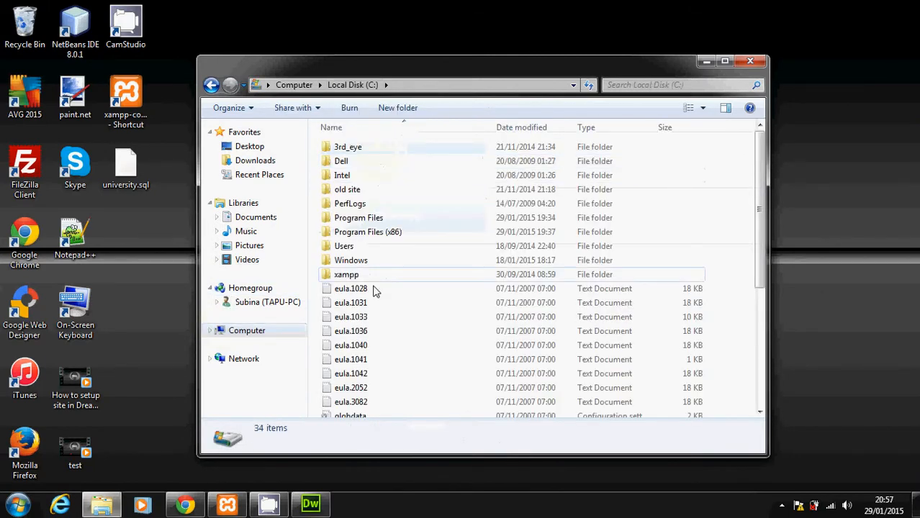
double_click(351, 274)
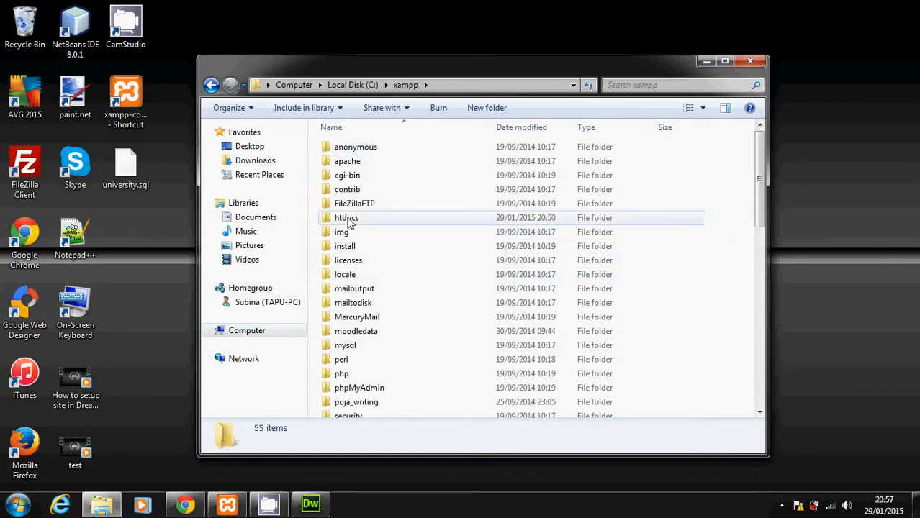
double_click(345, 218)
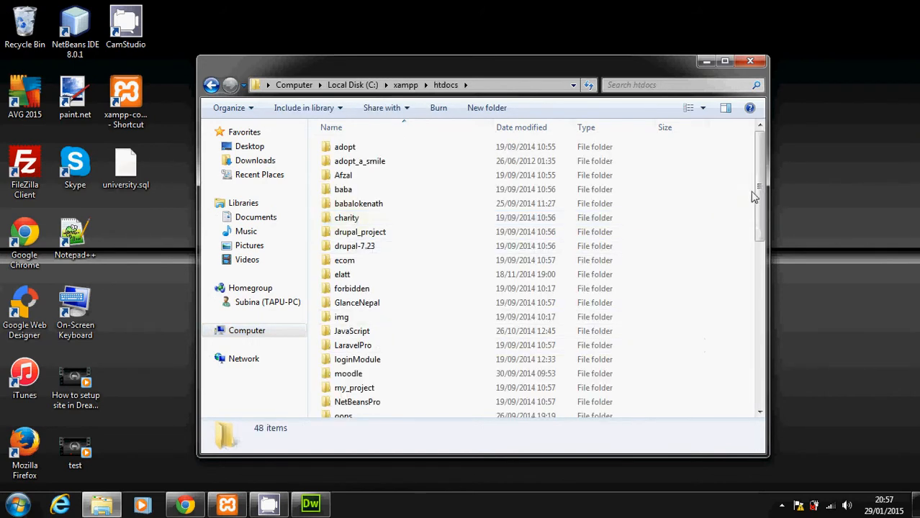
drag(759, 195, 766, 339)
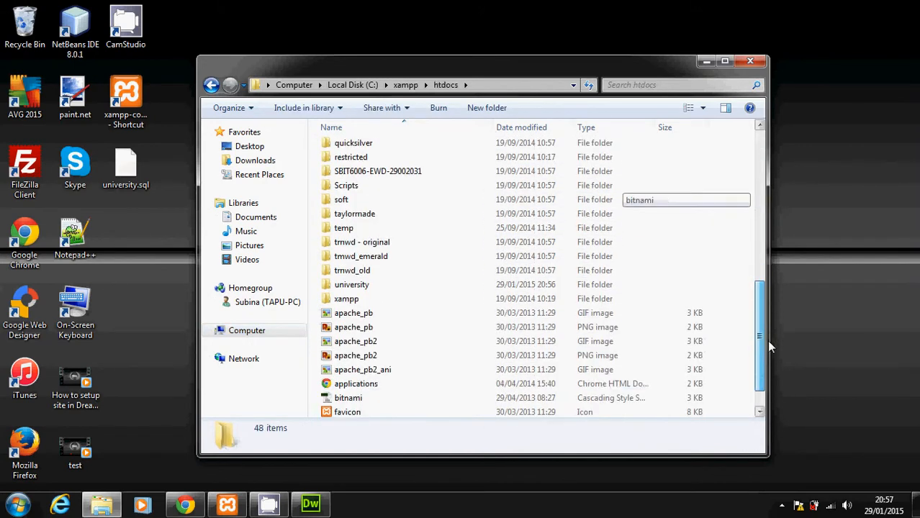
double_click(346, 285)
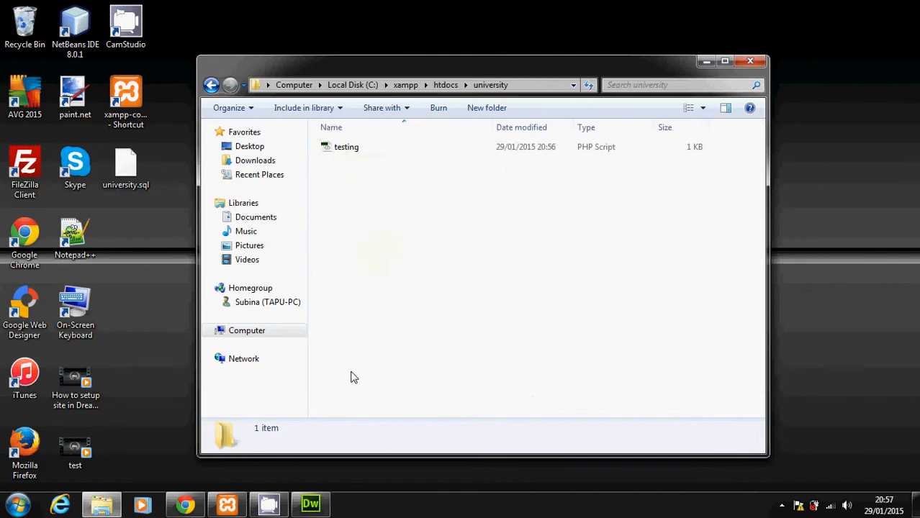
- Switch to Dreamweaver, open the university site's setup for editing, and review its site and server settings
click(312, 504)
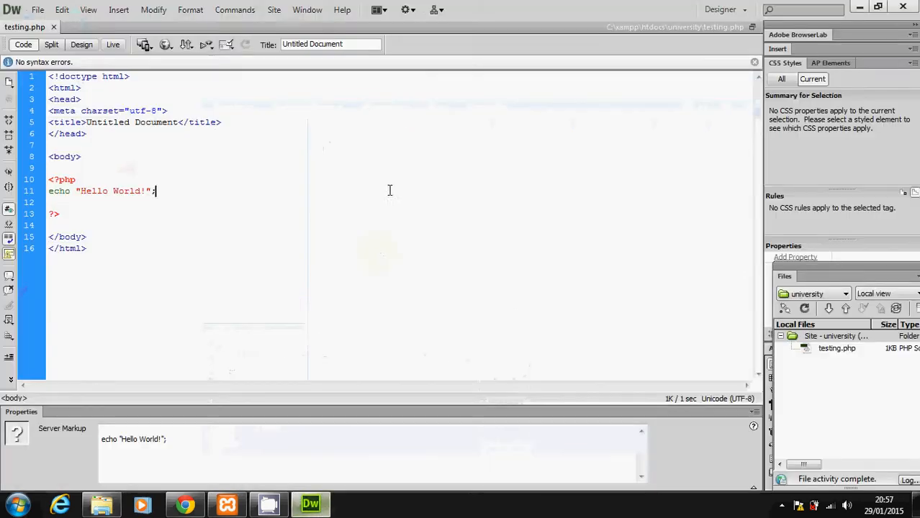
click(275, 9)
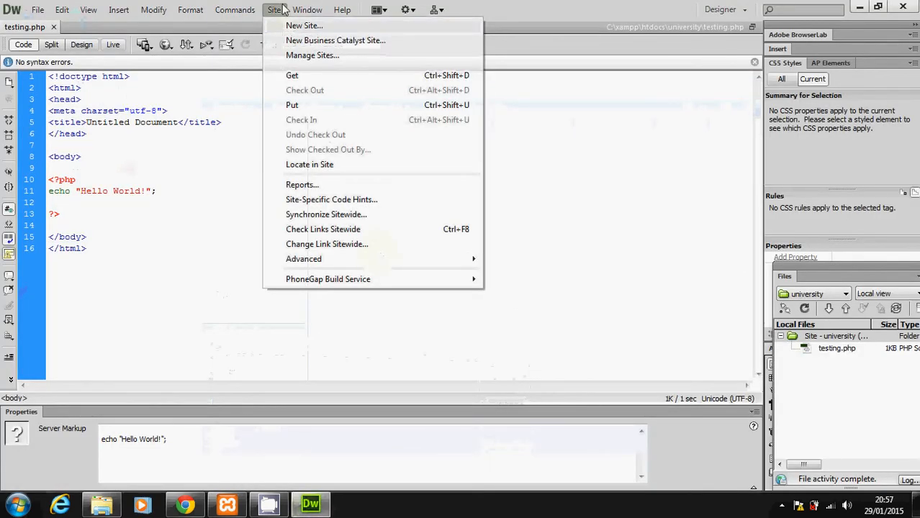
click(309, 55)
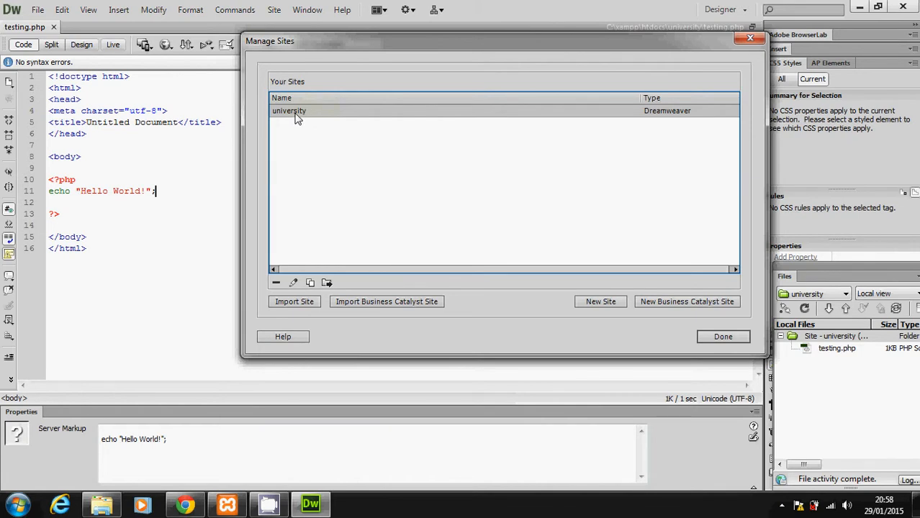
click(293, 283)
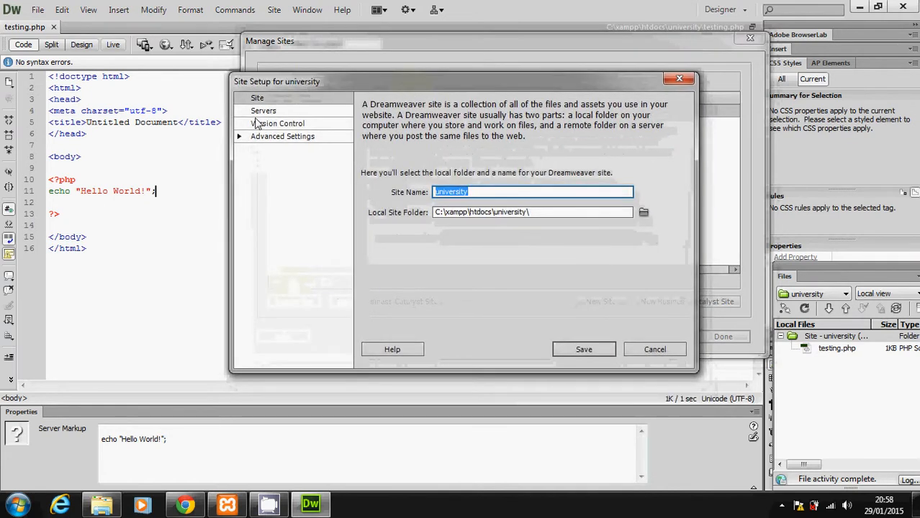
click(281, 113)
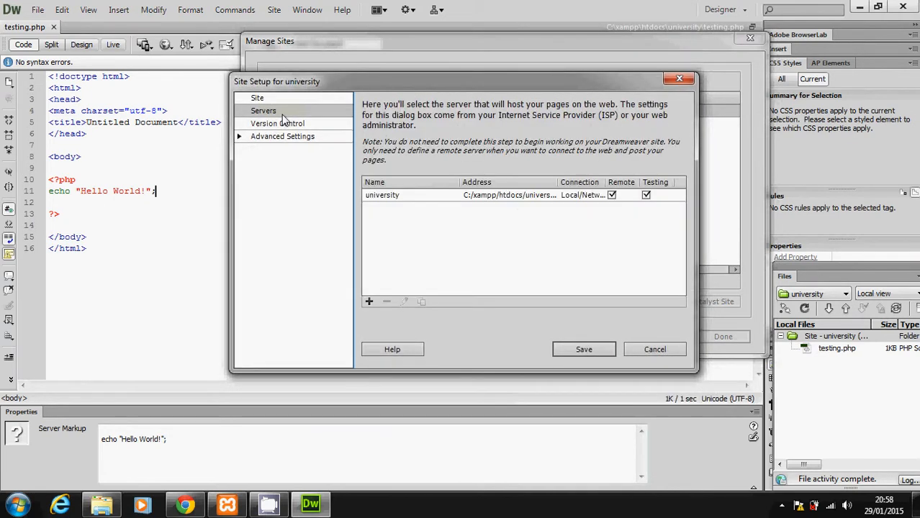
click(276, 102)
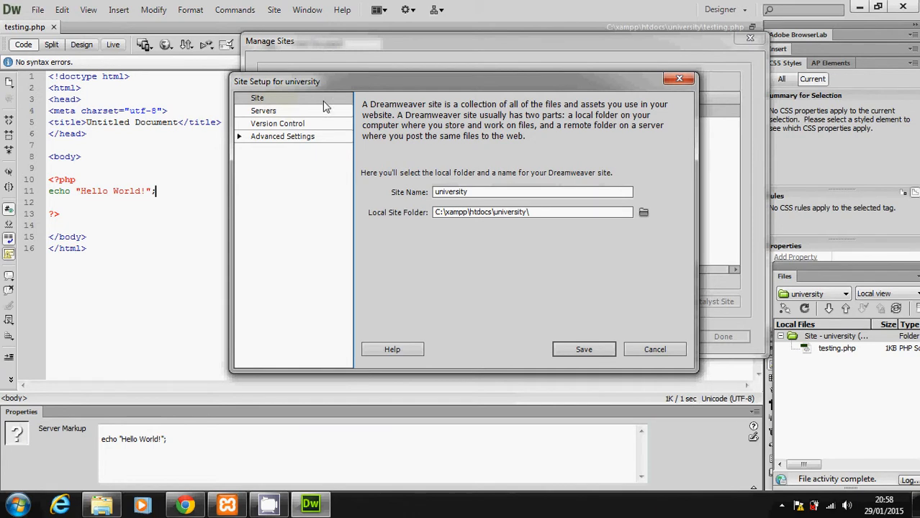
click(276, 112)
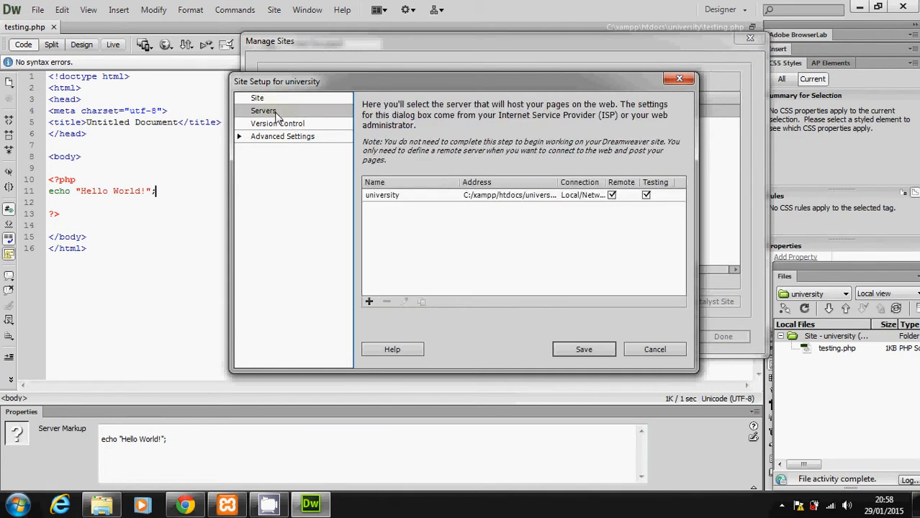
- Review the university server's basic settings, save the server and site setup, and finish managing sites
click(381, 200)
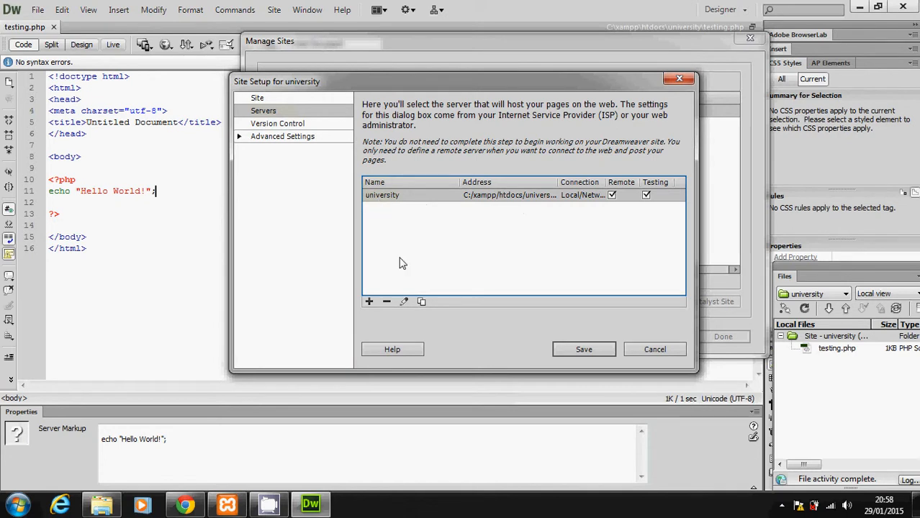
click(404, 302)
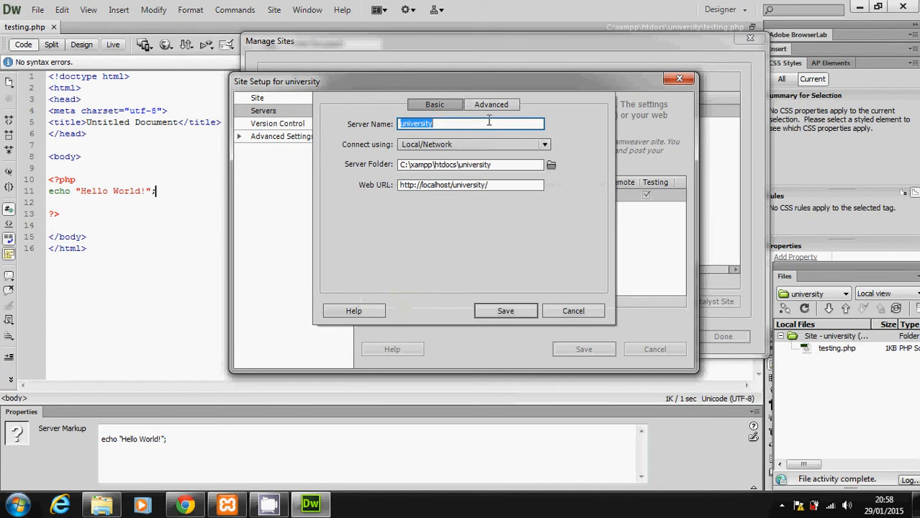
click(507, 311)
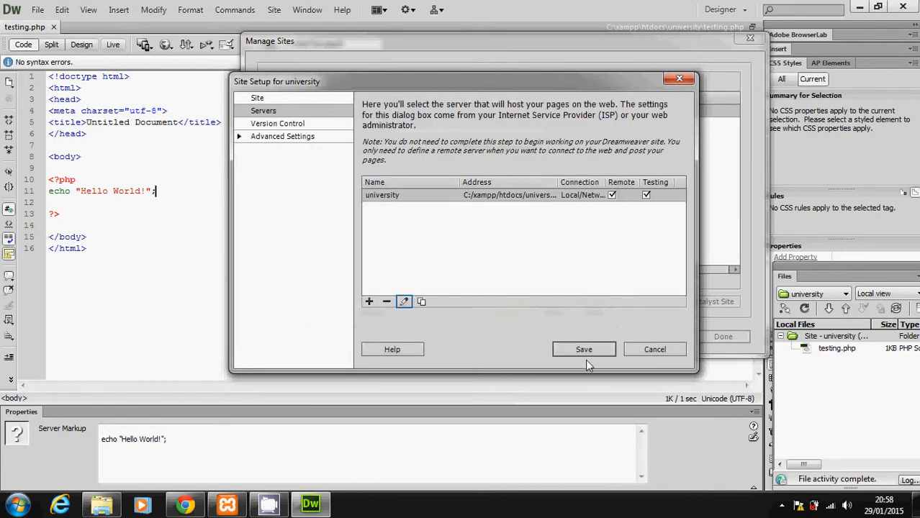
click(582, 350)
click(725, 338)
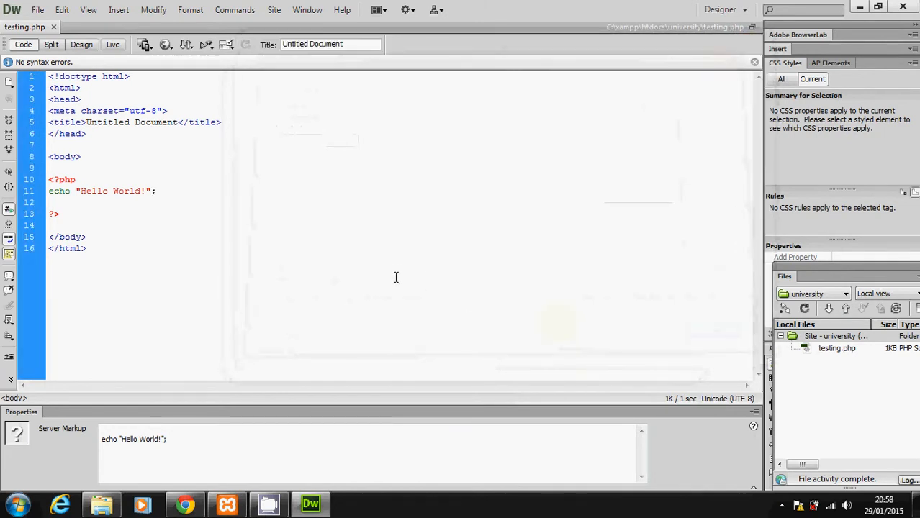
click(781, 506)
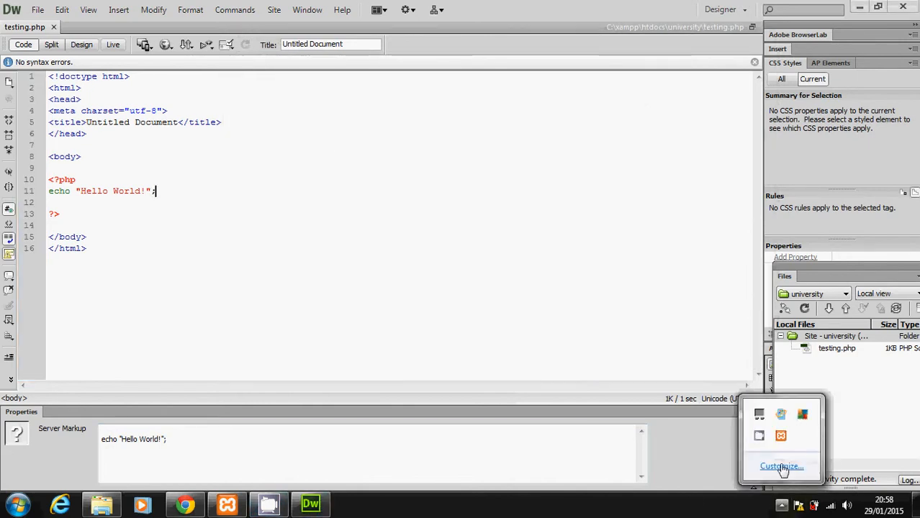
right_click(780, 436)
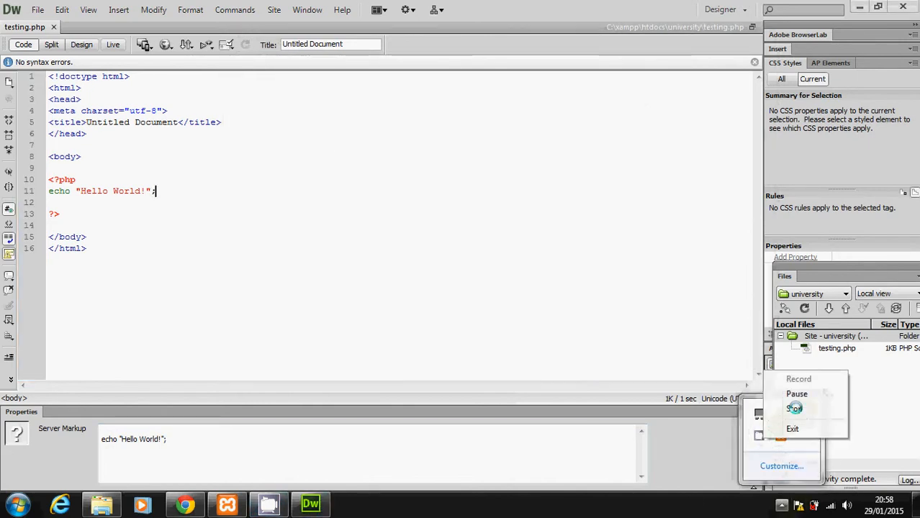
click(796, 409)
right_click(761, 435)
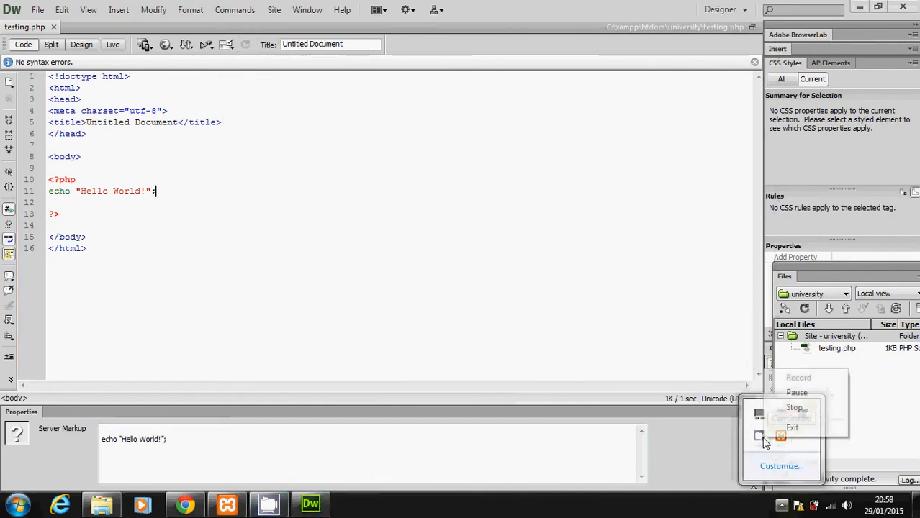
click(793, 408)
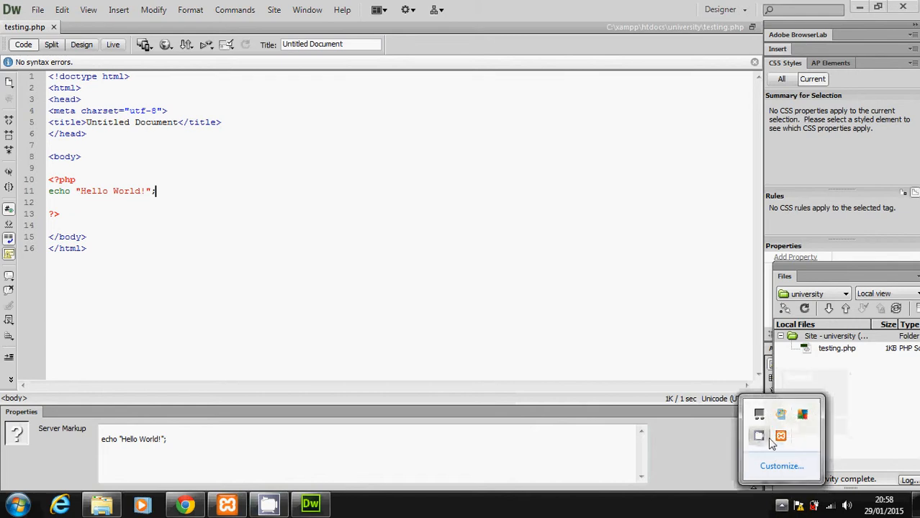
right_click(760, 436)
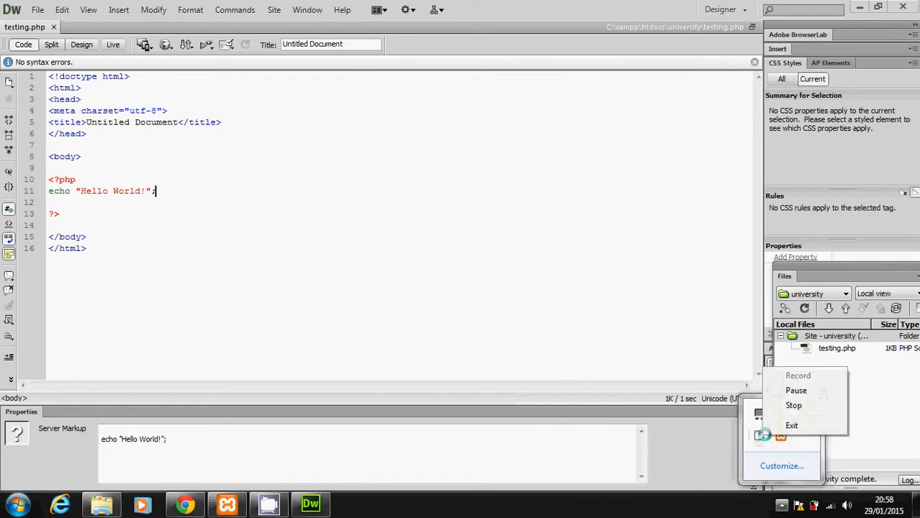
click(790, 426)
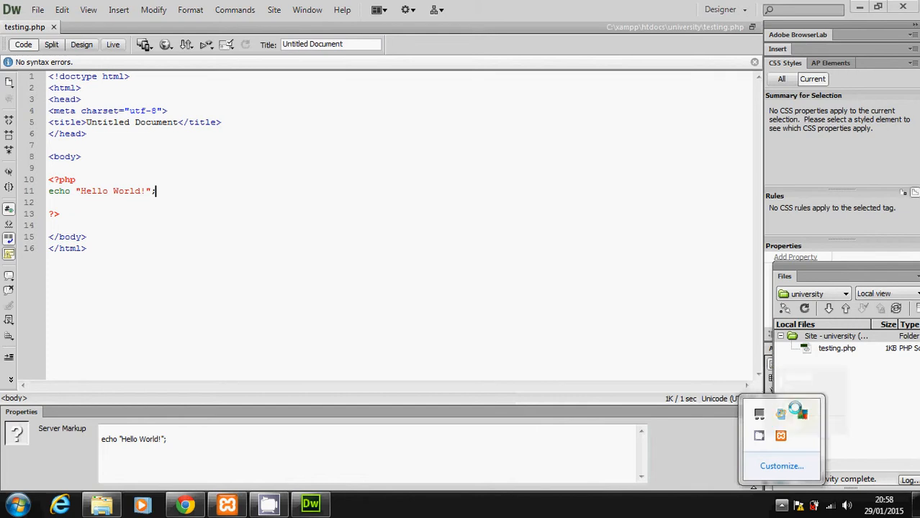
- Minimize Dreamweaver and close the Windows Explorer window showing the university folder
click(860, 7)
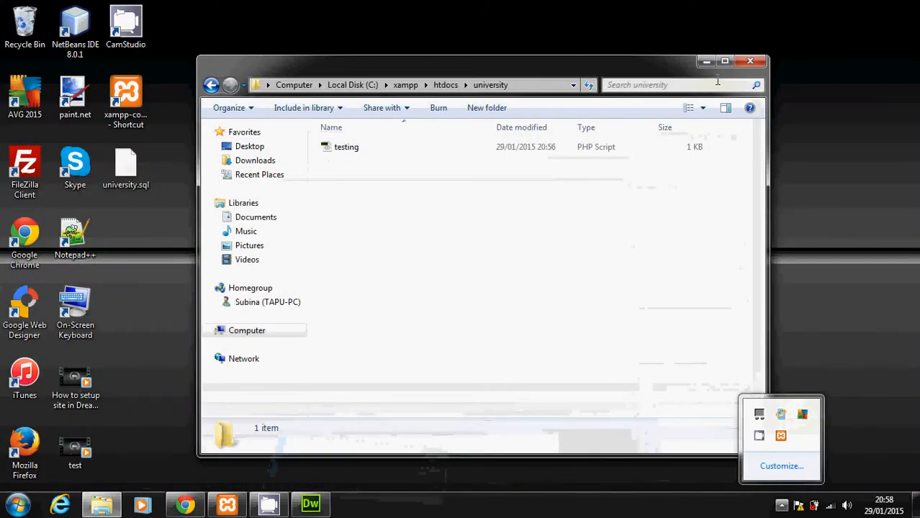
click(739, 64)
right_click(268, 504)
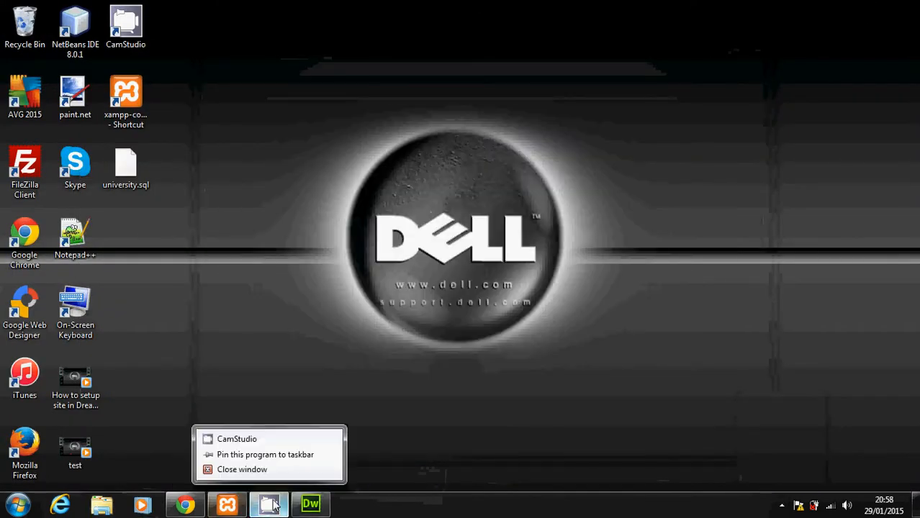
click(246, 439)
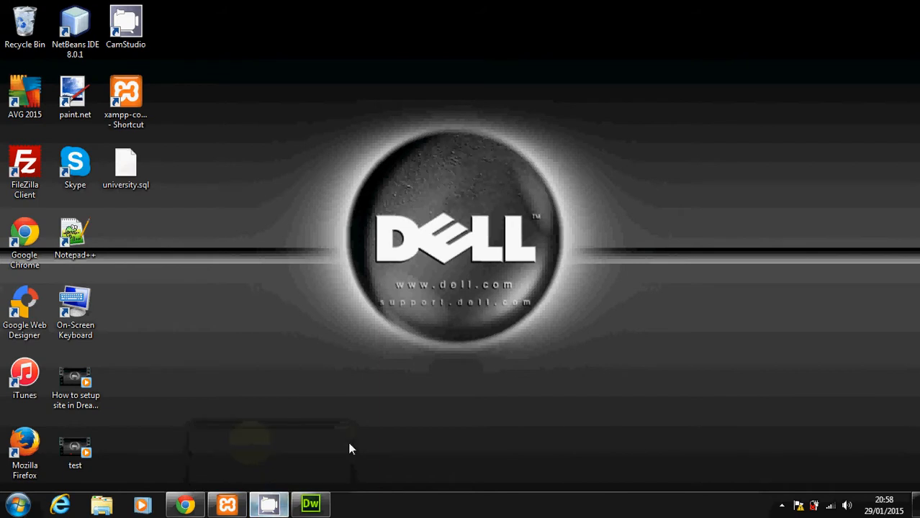
right_click(783, 507)
click(767, 512)
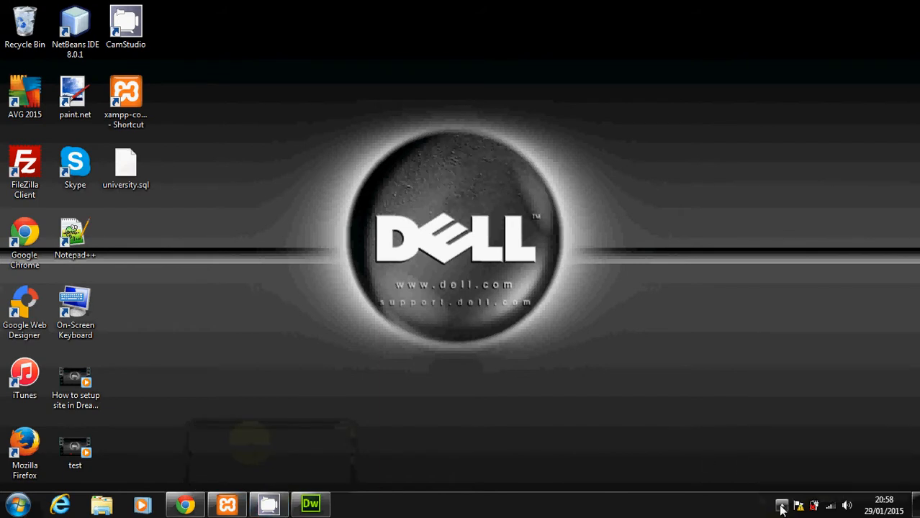
click(781, 506)
right_click(758, 436)
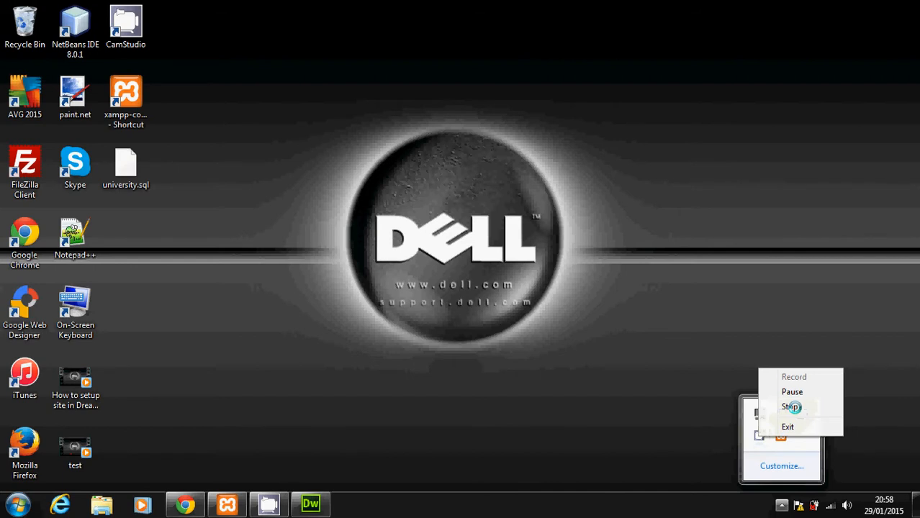
click(791, 407)
- Restore and close Dreamweaver, and close the Chrome window
click(310, 503)
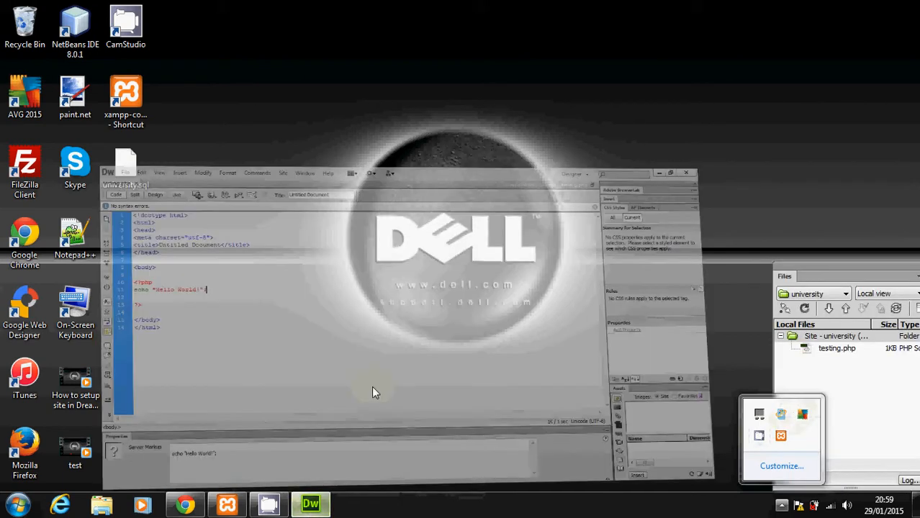
click(904, 5)
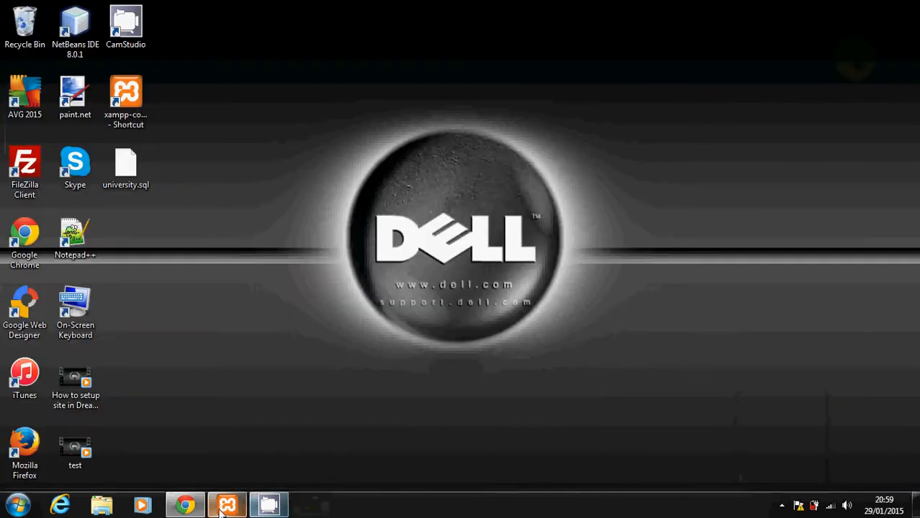
click(185, 505)
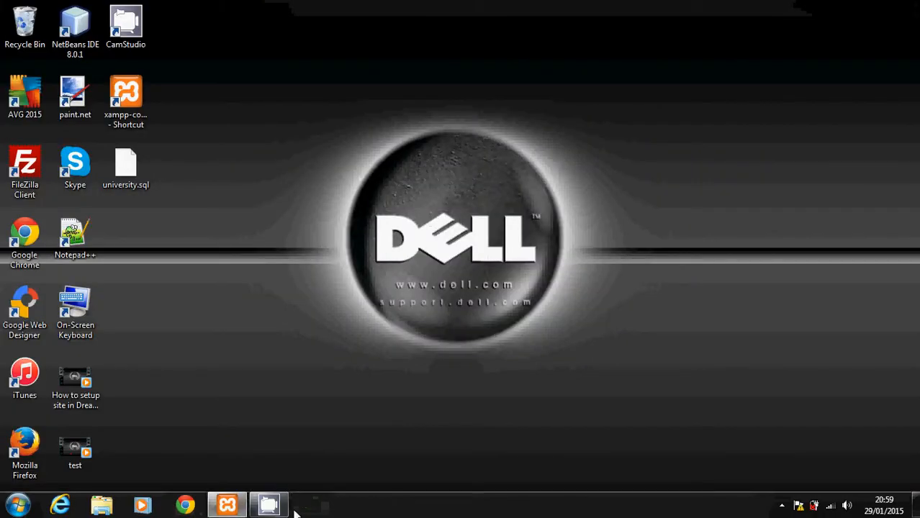
- Switch to the XAMPP Control Panel, stop the Apache and MySQL modules, and close the panel
click(269, 505)
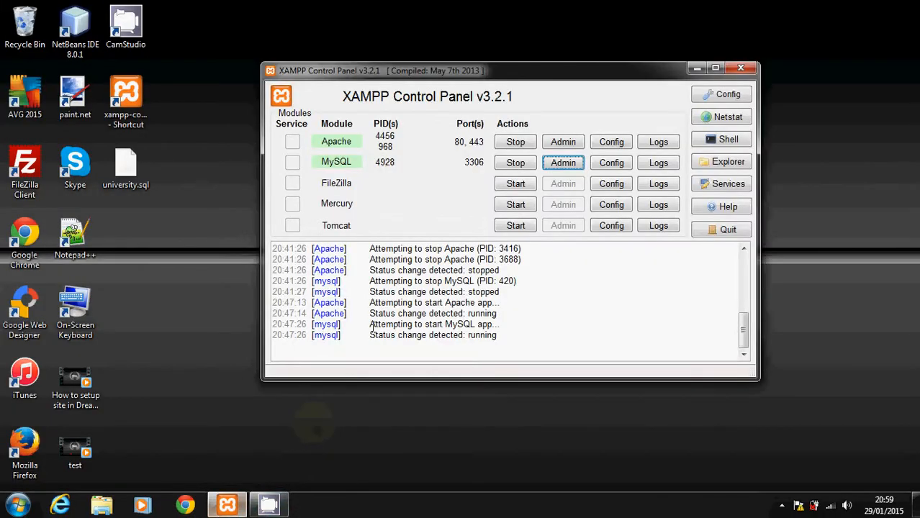
click(511, 142)
click(512, 162)
click(736, 69)
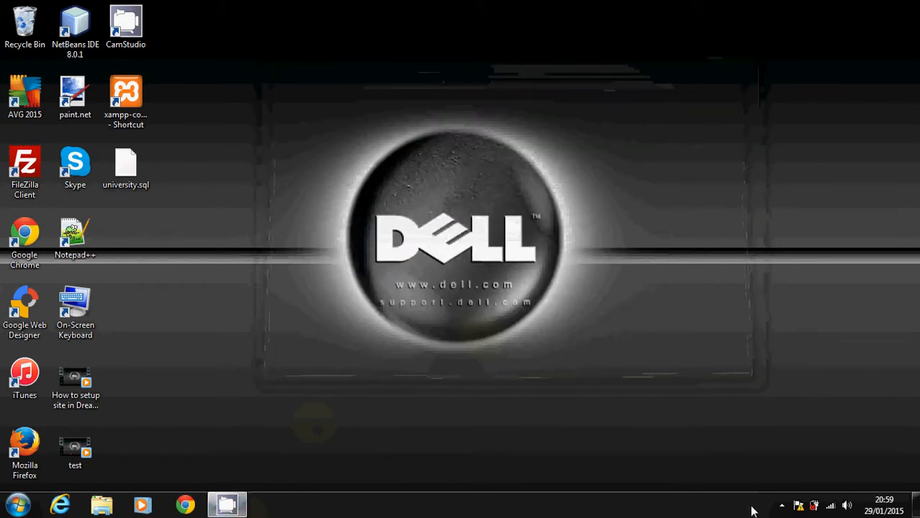
click(781, 506)
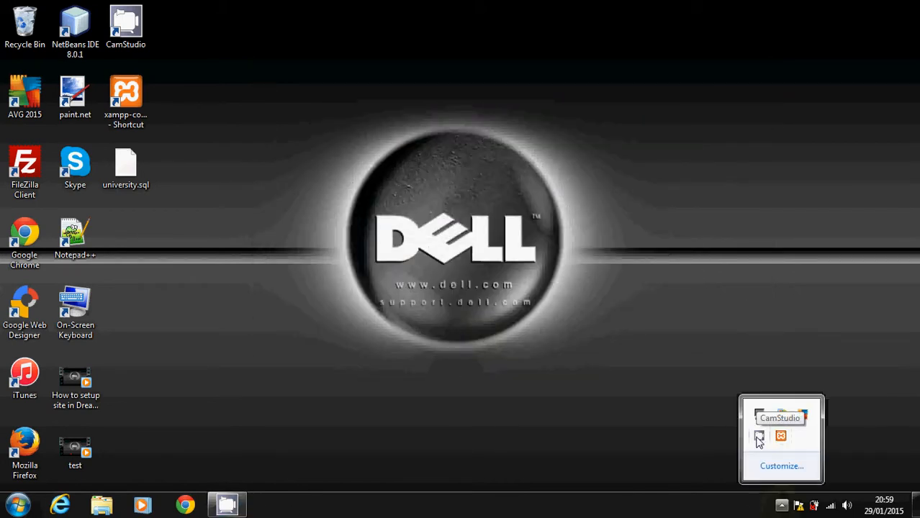
right_click(757, 435)
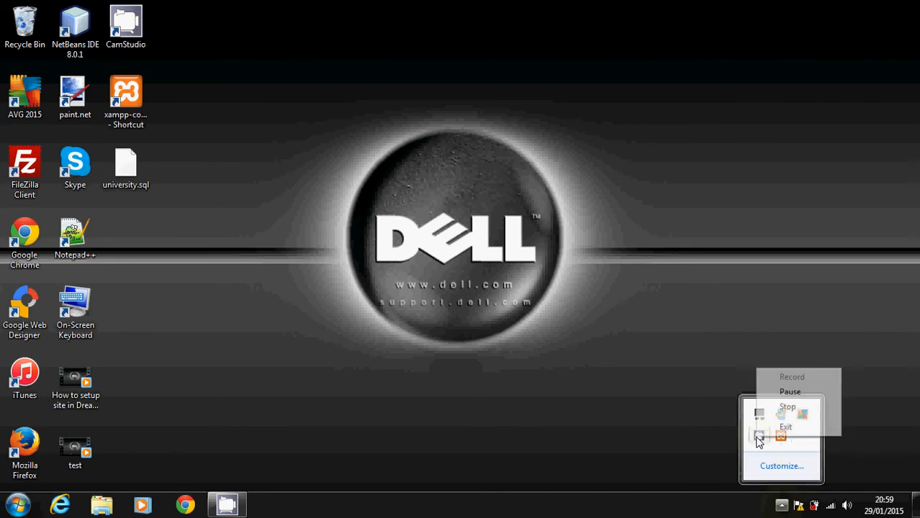